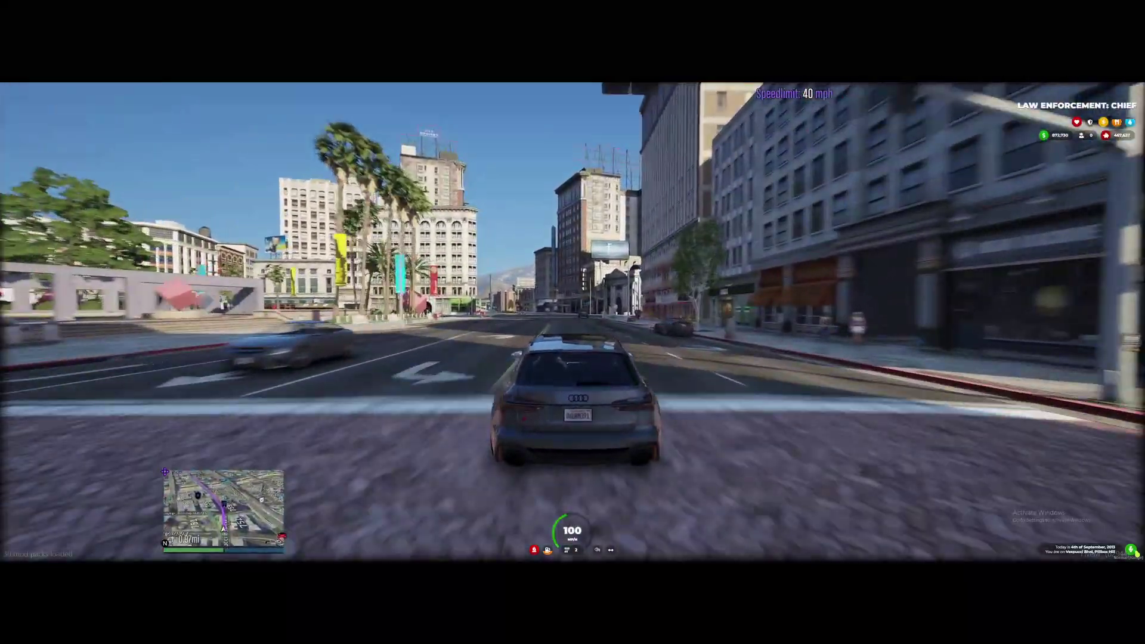
Drive the car down the city boulevard and through the intersection.
key(w)
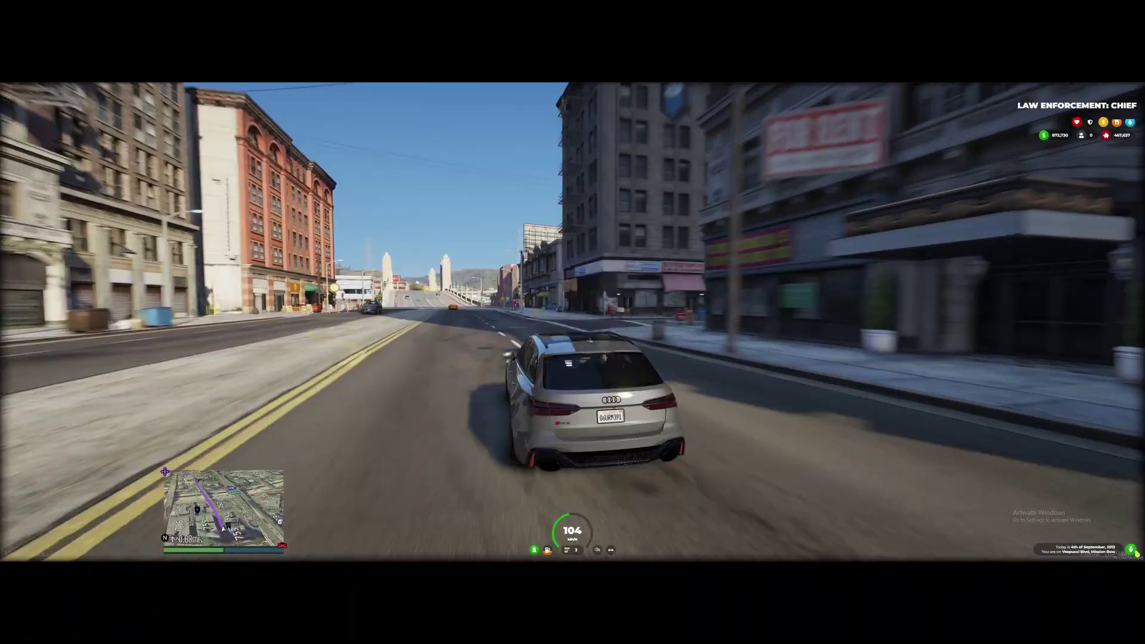
key(w)
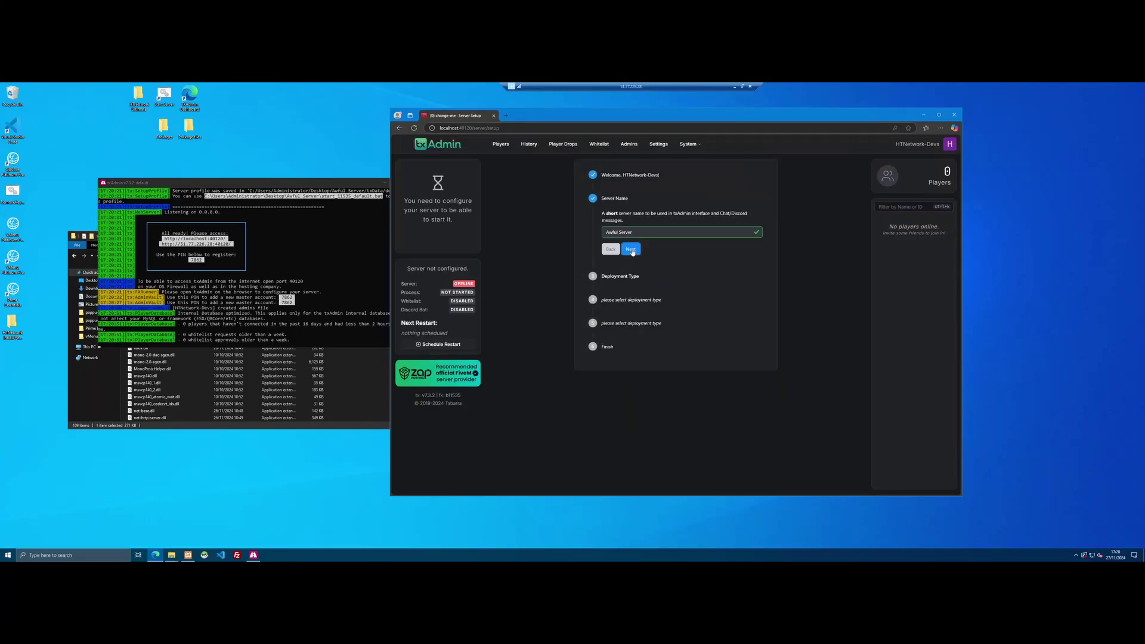
Deploy Awful Server from the CFX Default FiveM popular recipe into the suggested data folder.
click(631, 249)
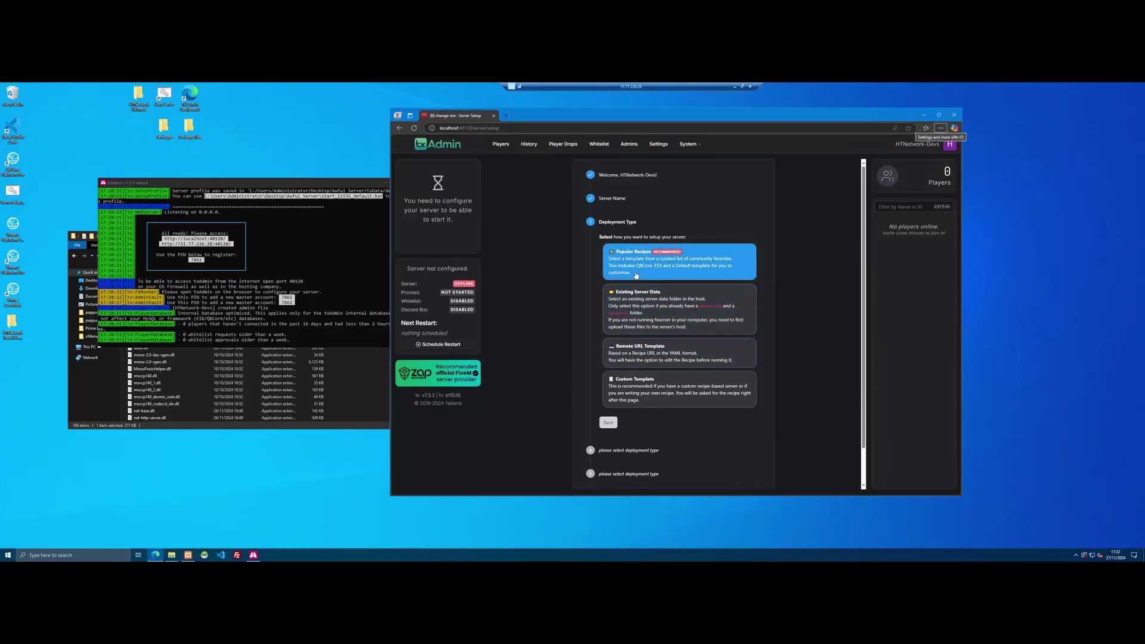
click(656, 267)
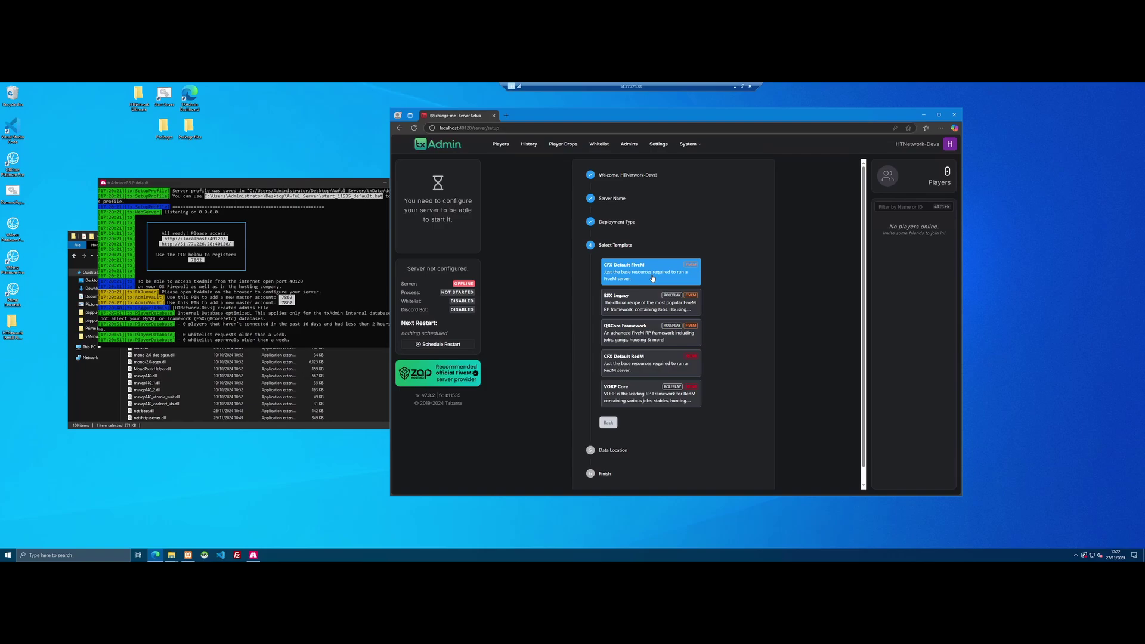
click(653, 277)
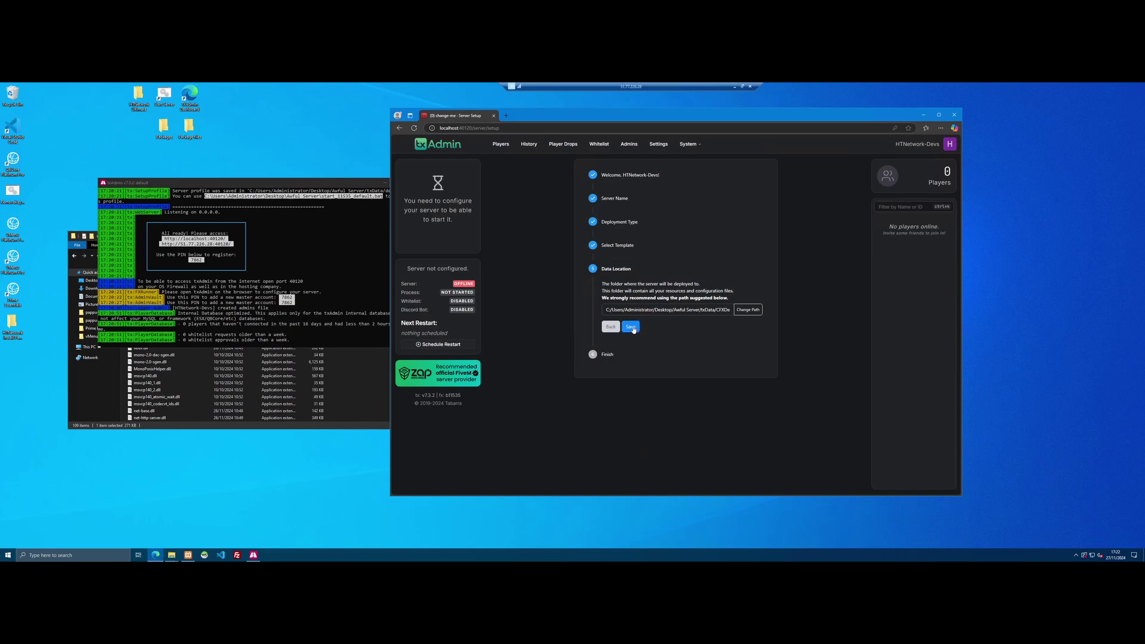
click(631, 327)
click(626, 347)
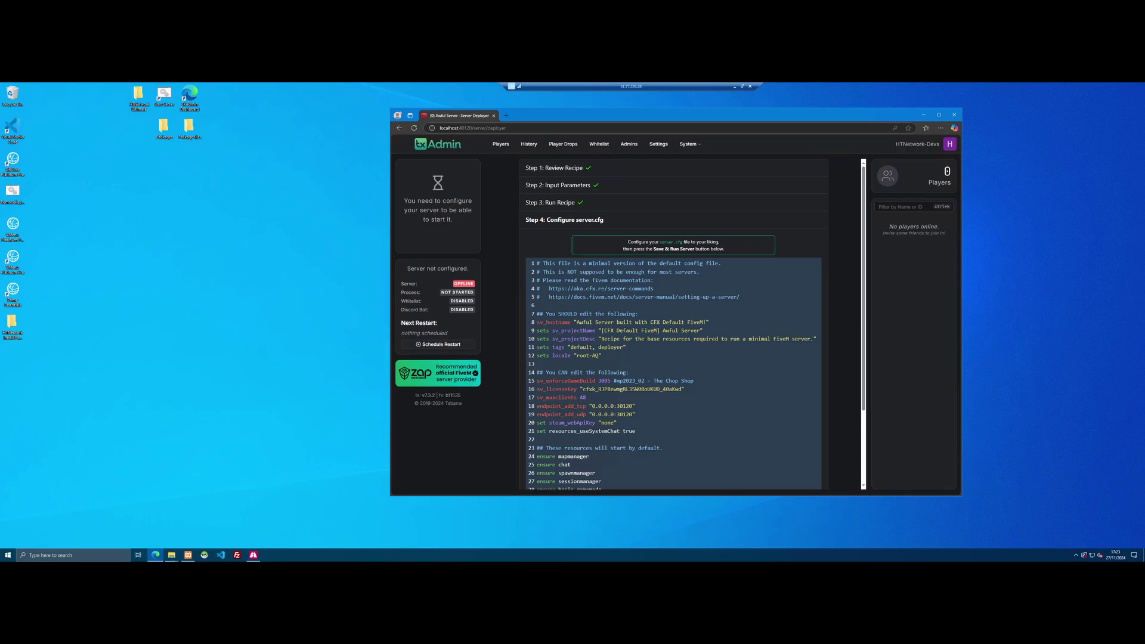
Scroll up and down through the generated server.cfg to review it.
scroll(674, 328, down, 2)
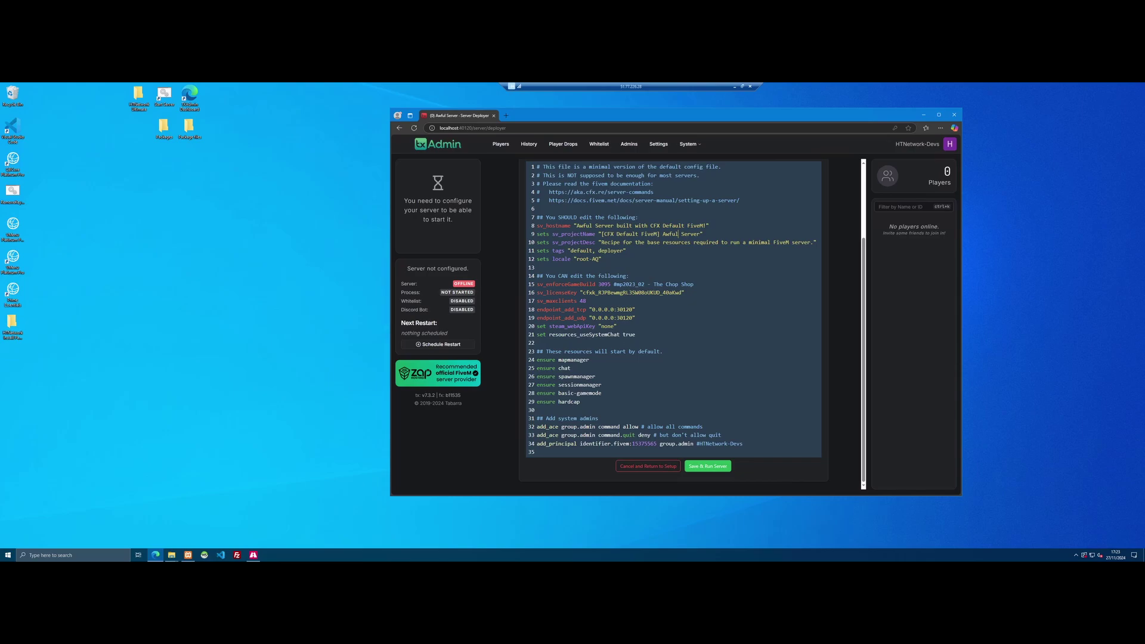
scroll(674, 328, up, 1)
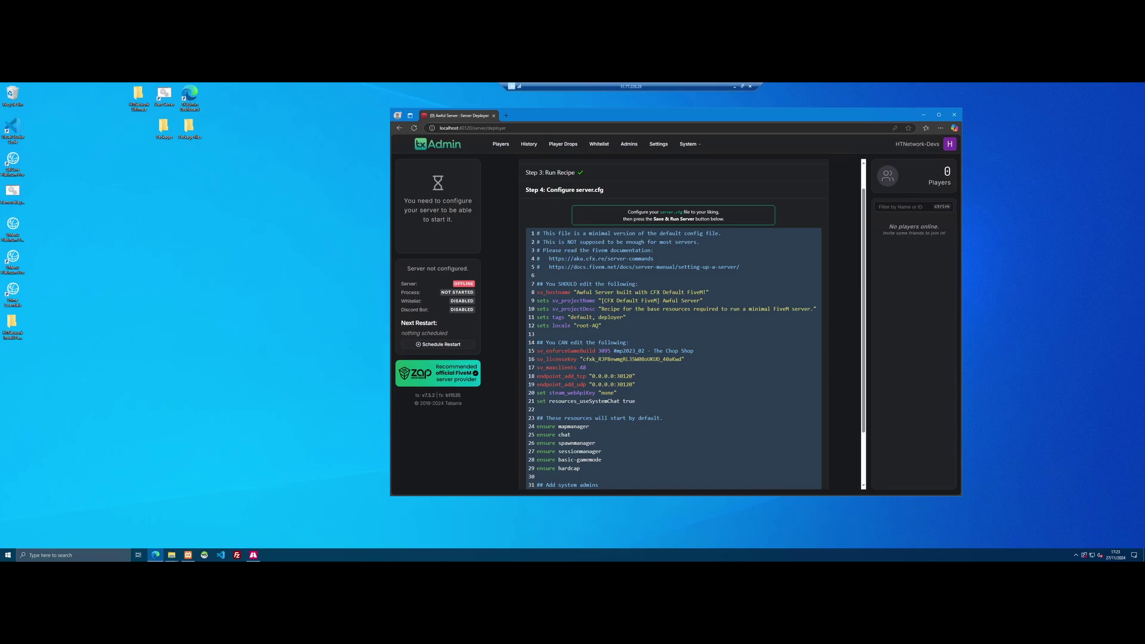
scroll(670, 358, down, 2)
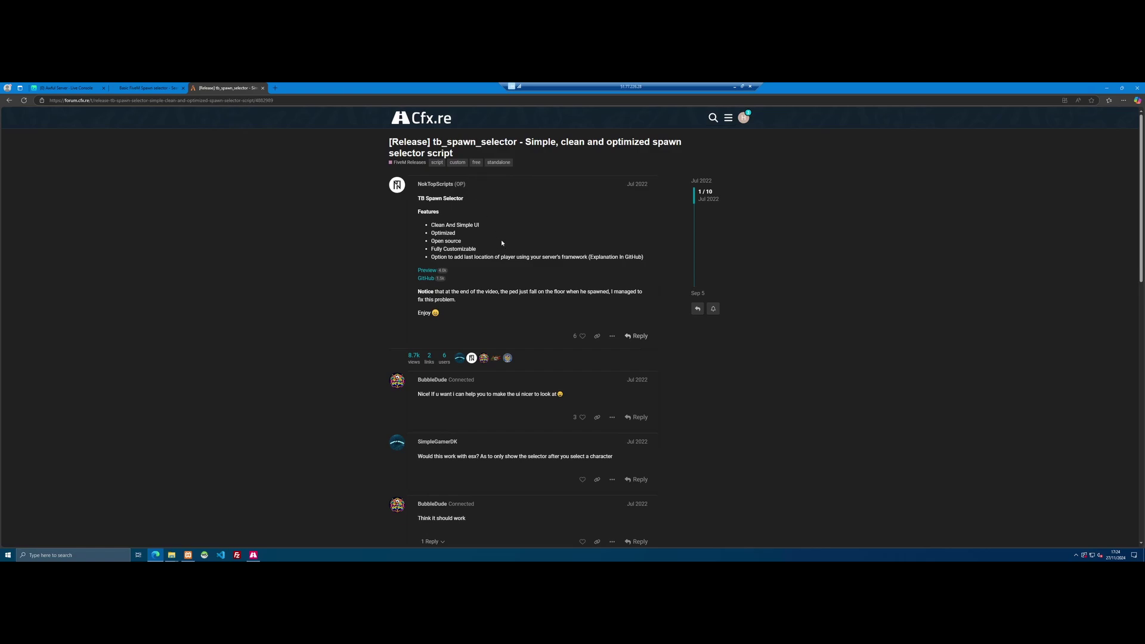
Play the tb_spawn_selector Streamable preview video, then pause it.
click(427, 270)
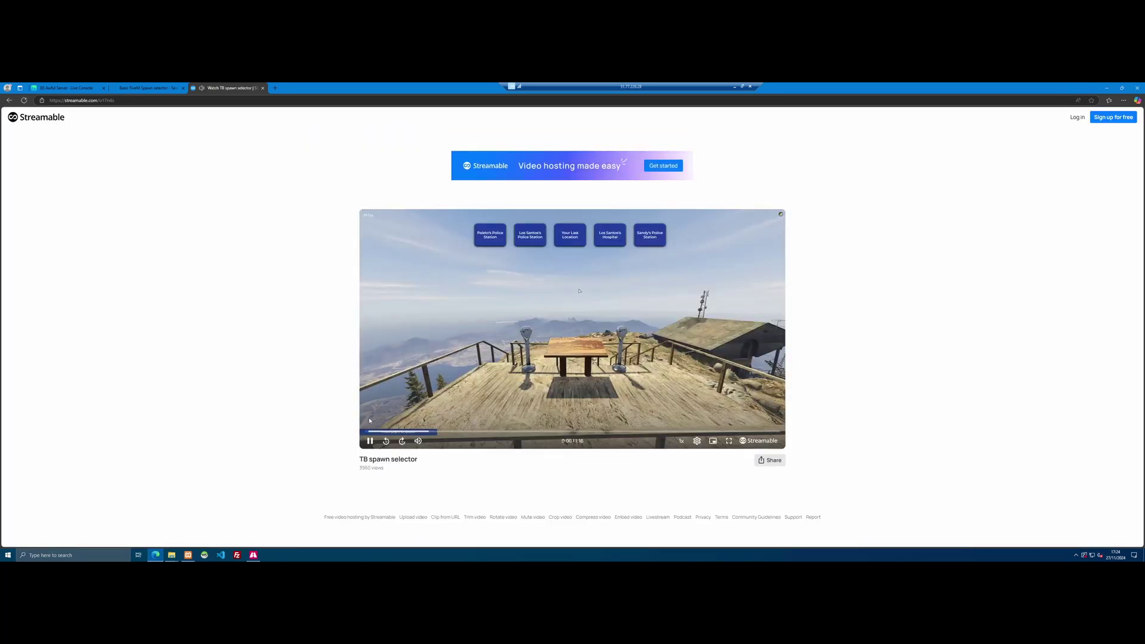
click(369, 442)
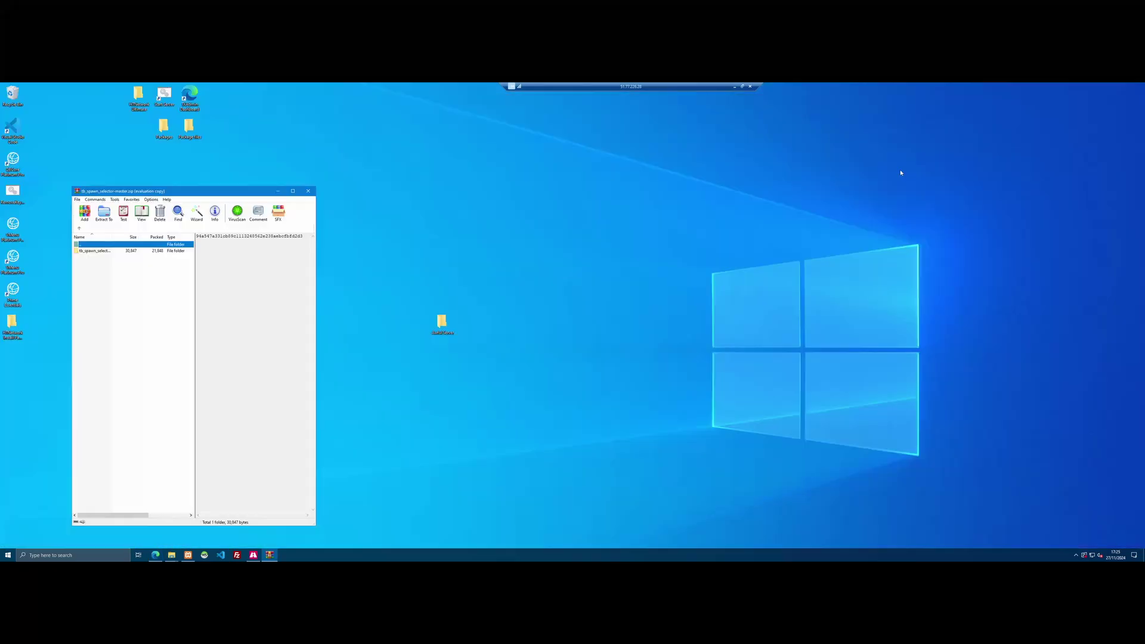
Extract tb_spawn_selector-master into the server's resources folder.
right_click(608, 358)
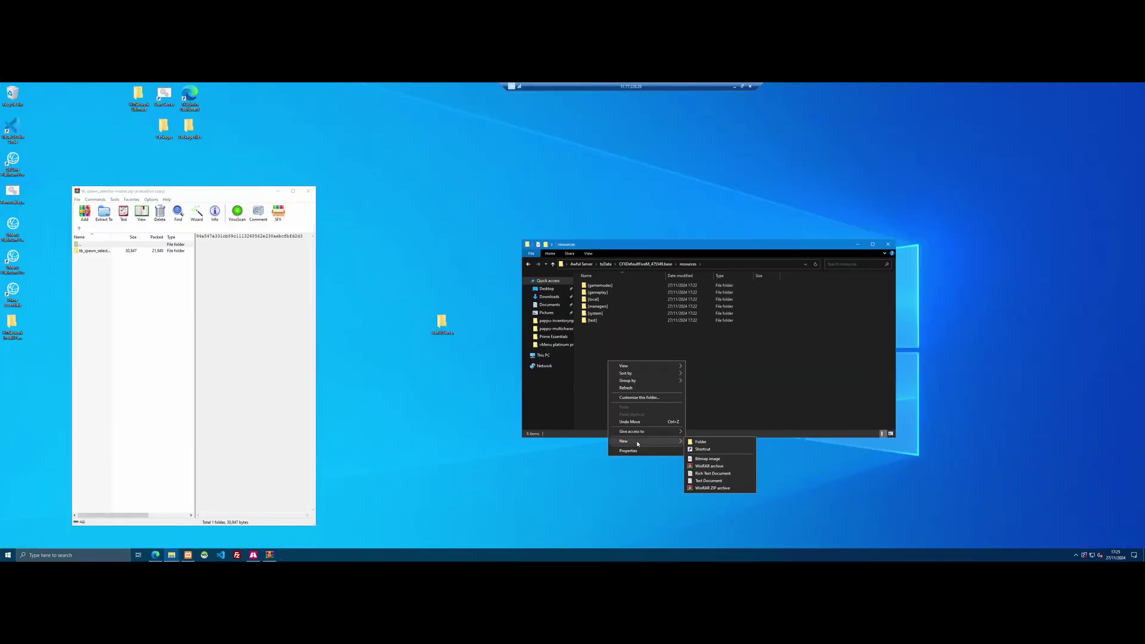
click(626, 393)
click(308, 191)
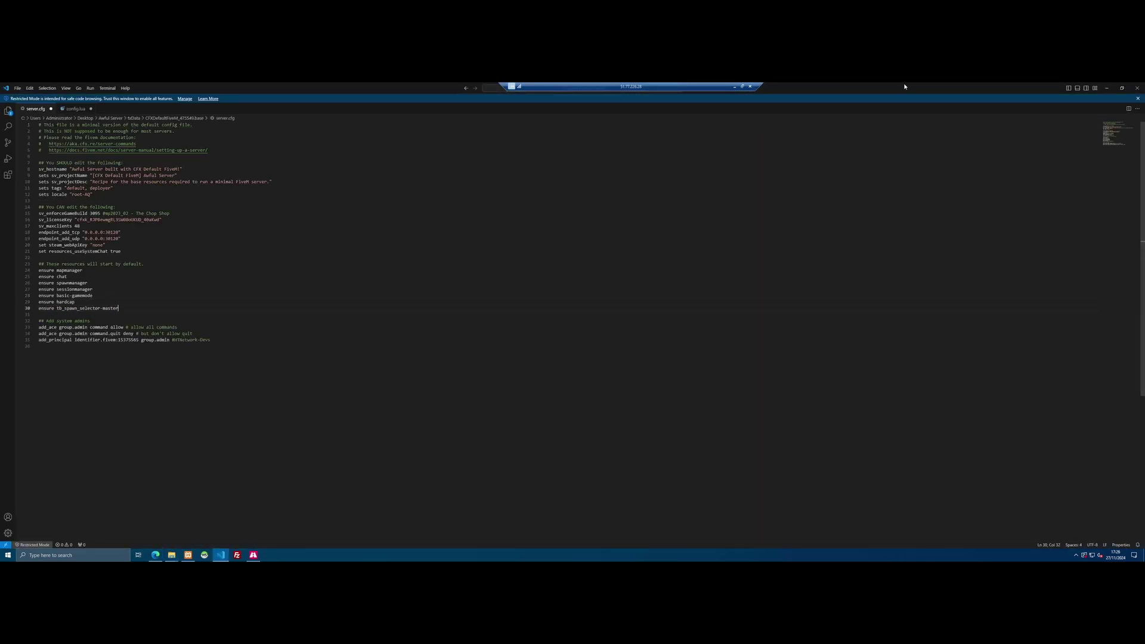
Arrange the VS Code window beside the open resources folder in Explorer.
drag(903, 86, 525, 179)
click(583, 301)
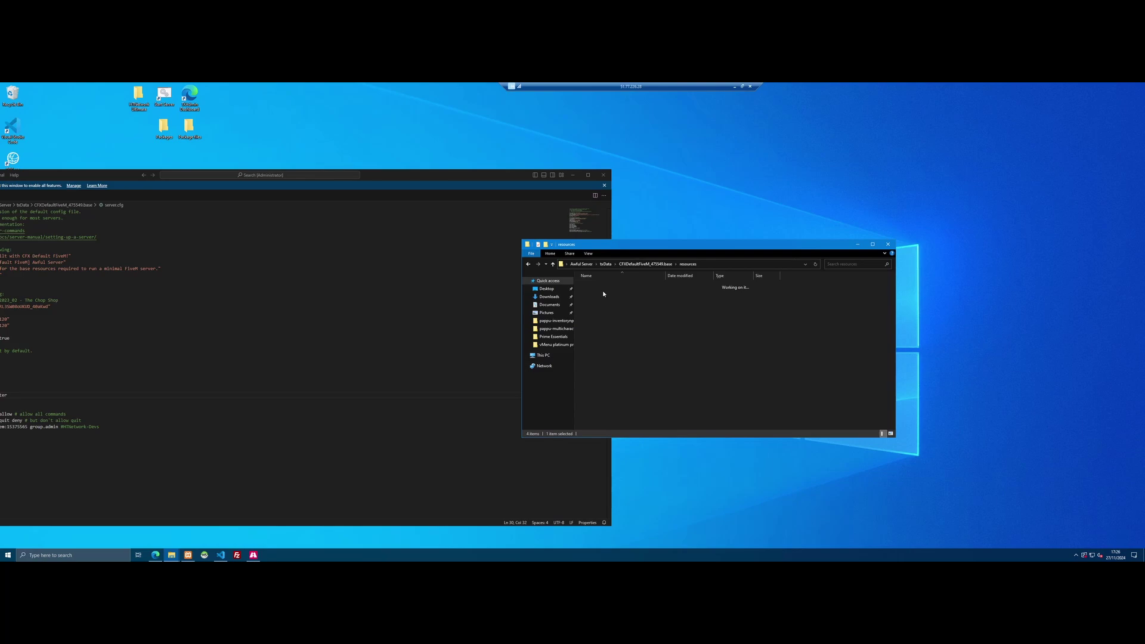
double_click(596, 293)
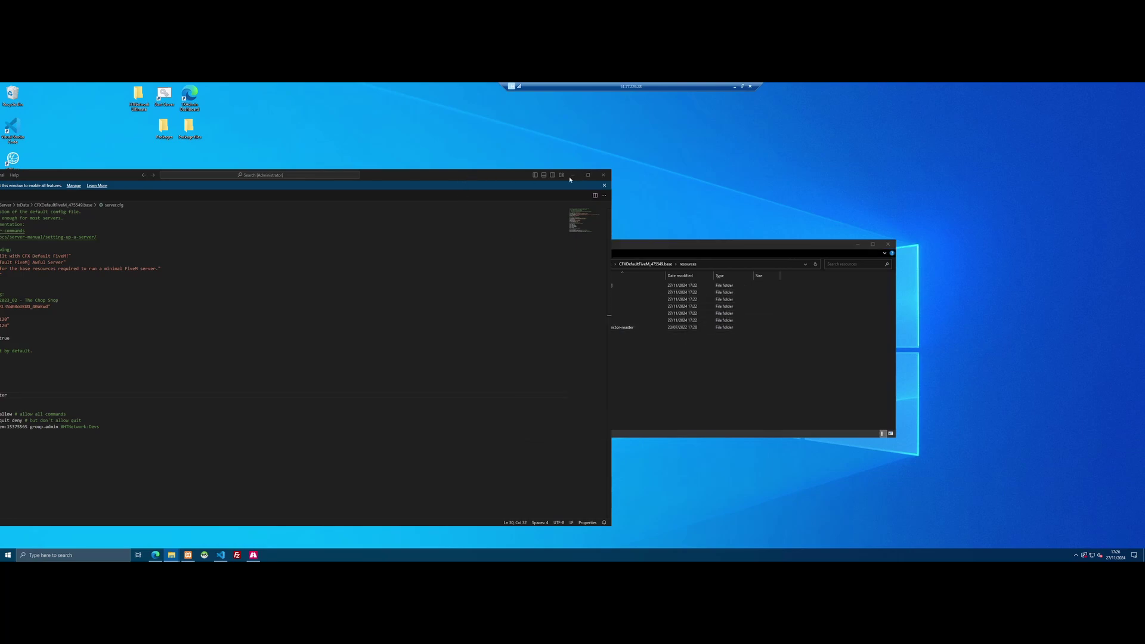
drag(379, 179, 508, 173)
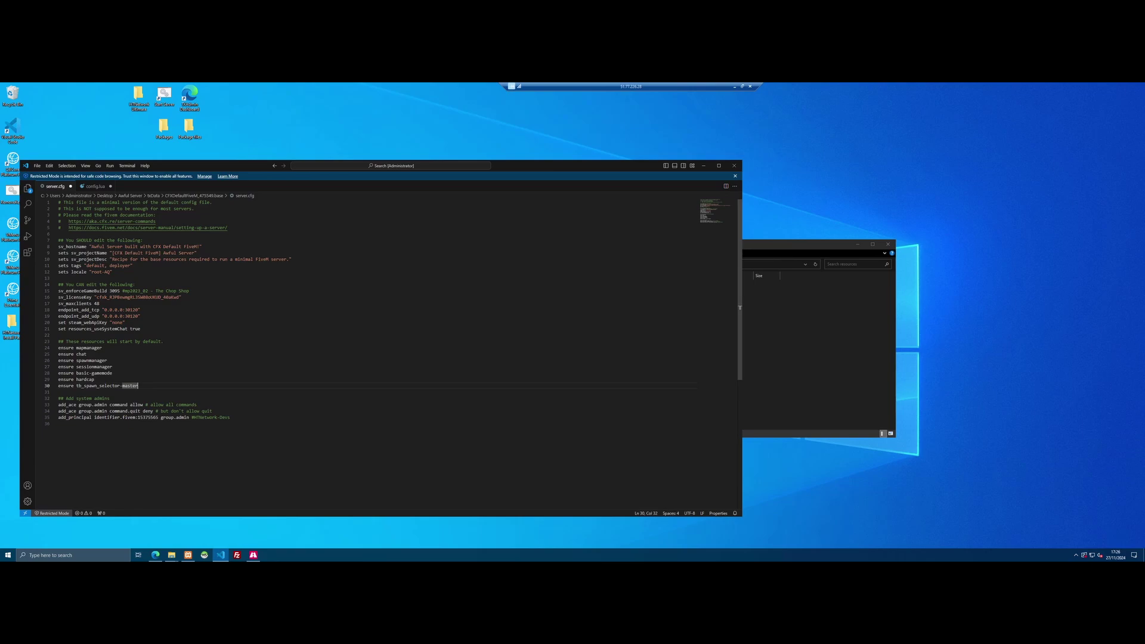
click(775, 339)
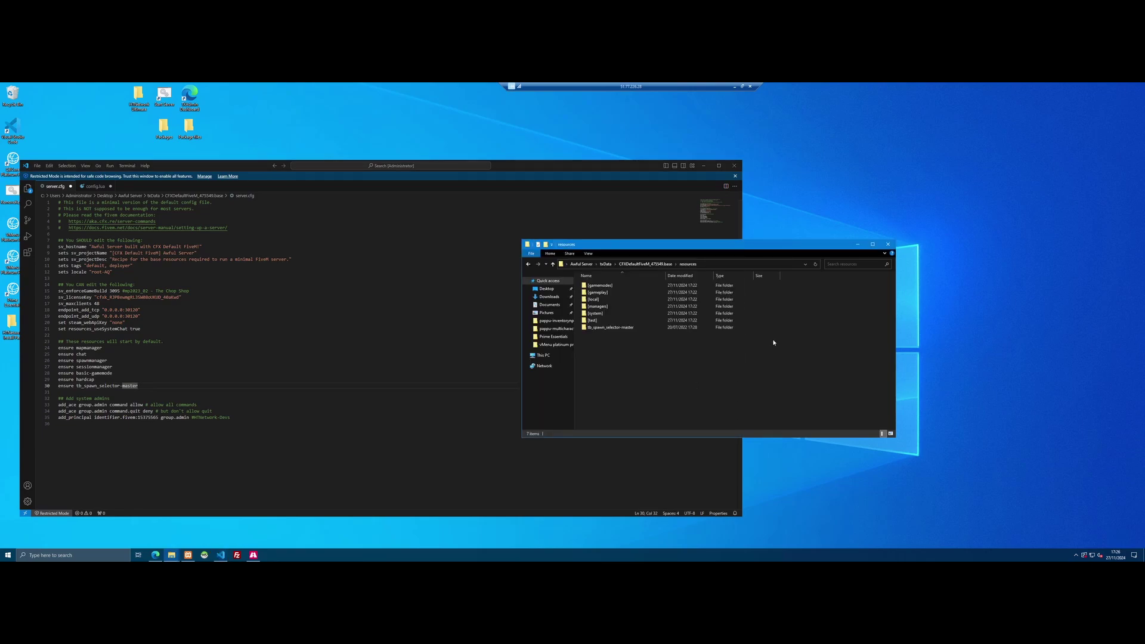
click(37, 165)
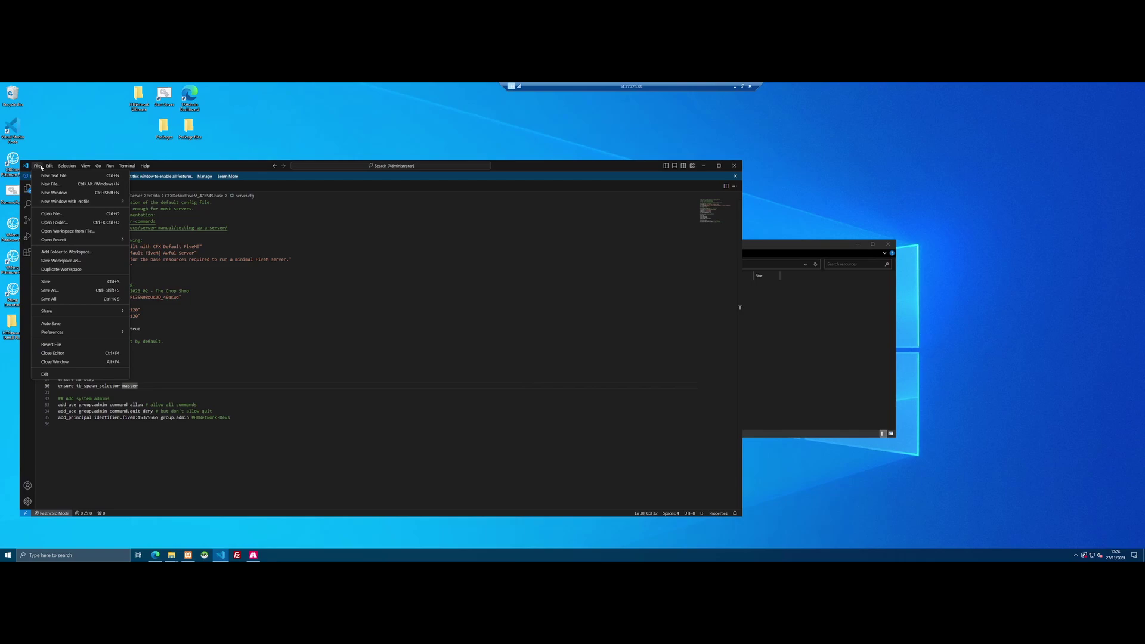
key(Escape)
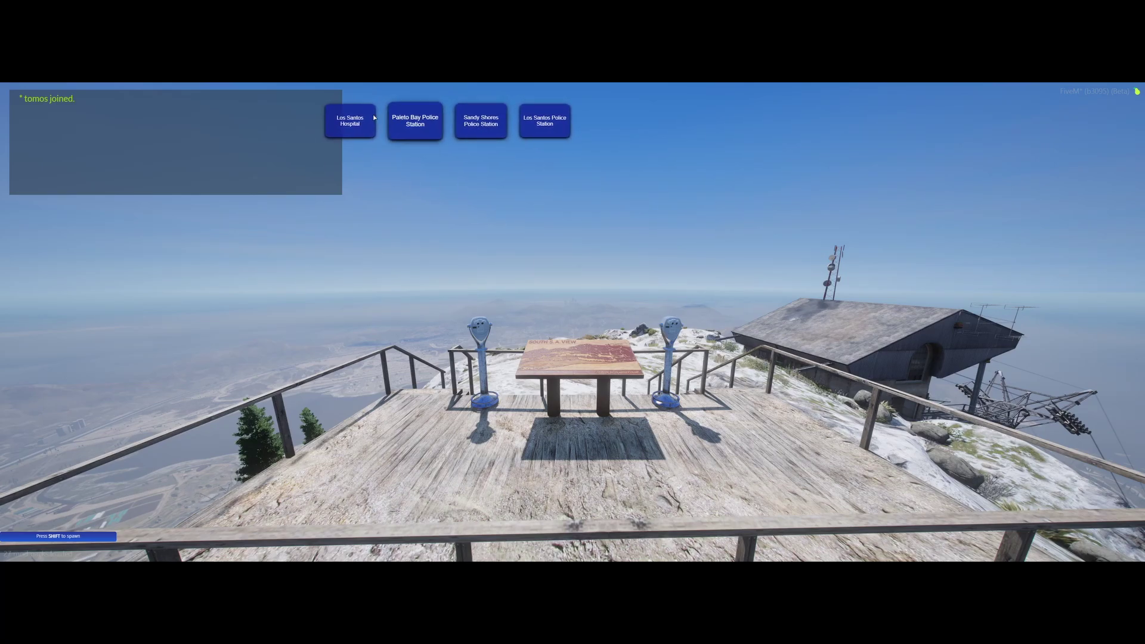
Preview the Los Santos Police Station spawn point in the spawn selector.
click(544, 120)
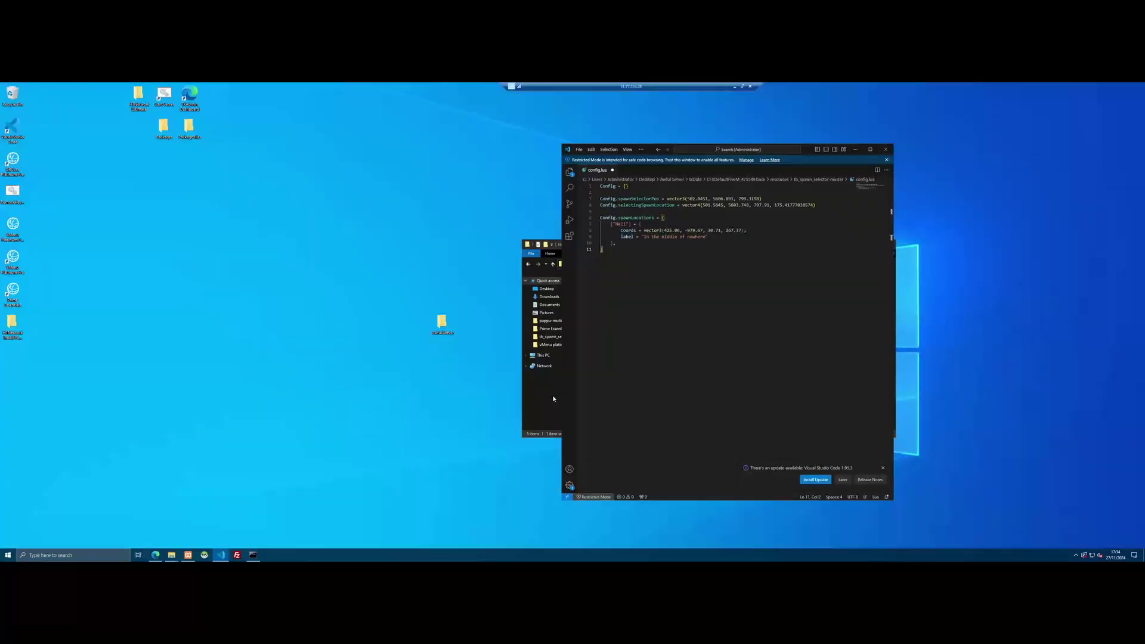
Open 1732728791.txt from encore_pointdev-master's files folder in Notepad.
click(546, 358)
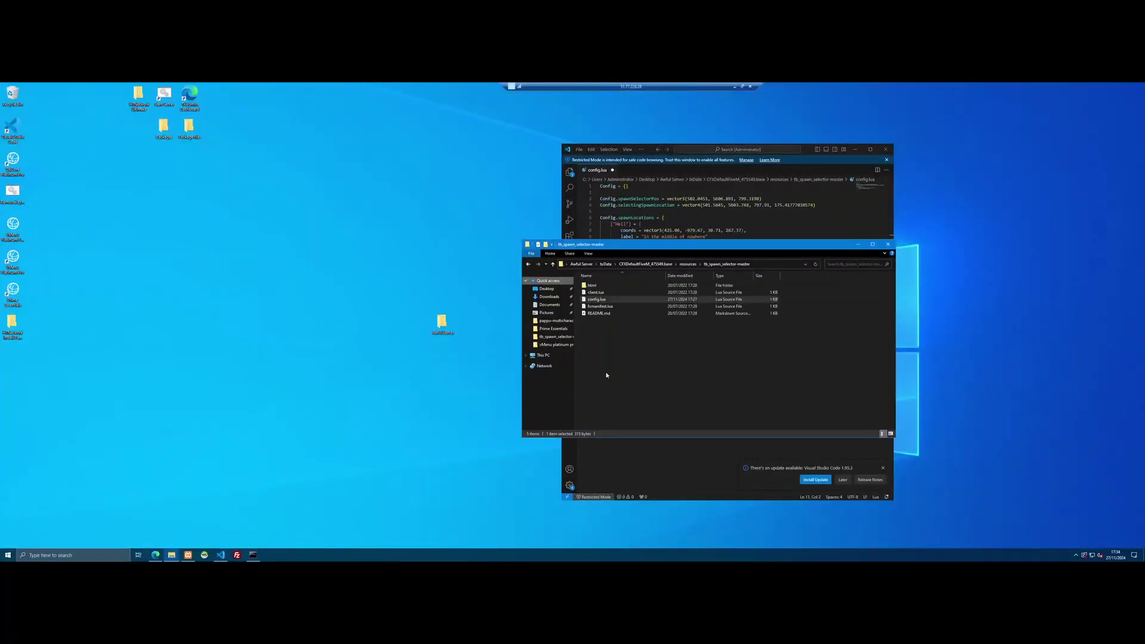
click(687, 264)
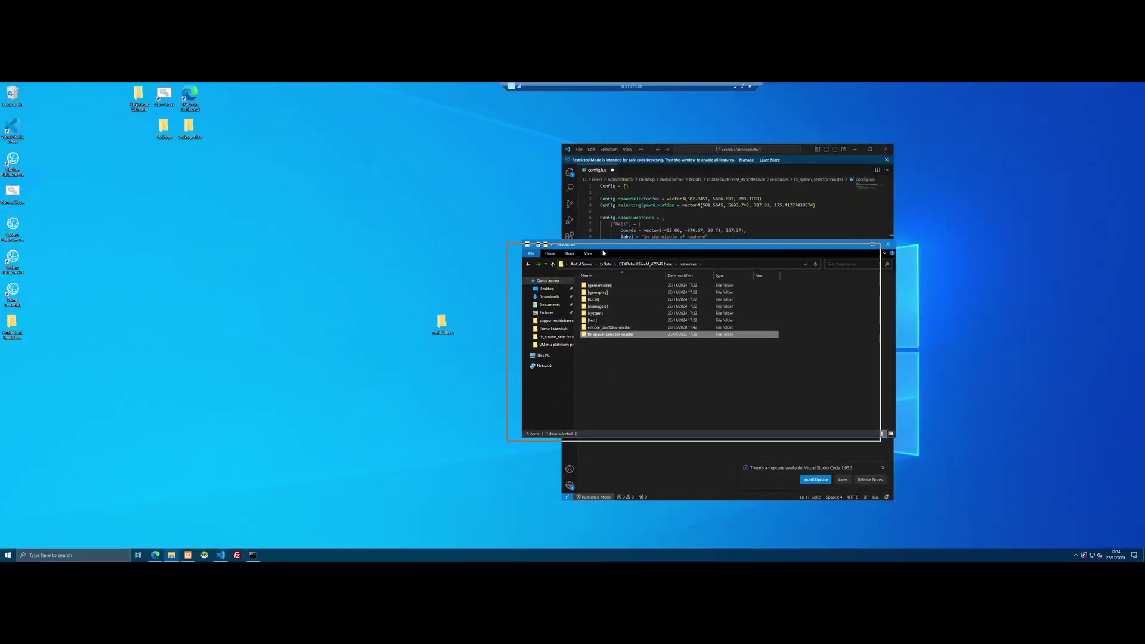
drag(653, 244, 263, 201)
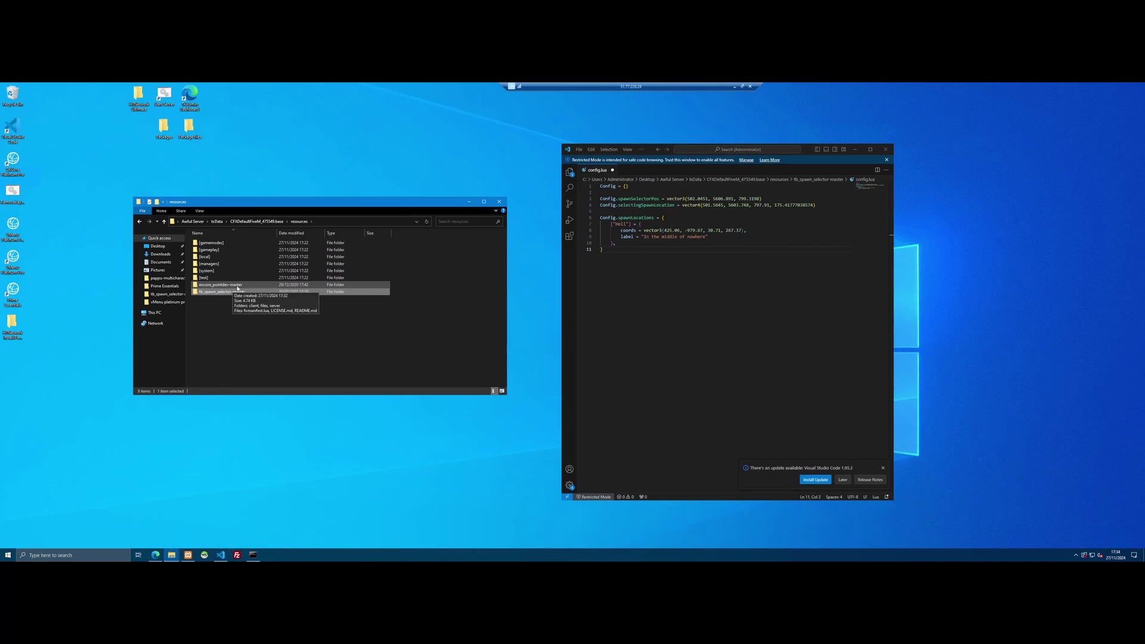
click(237, 285)
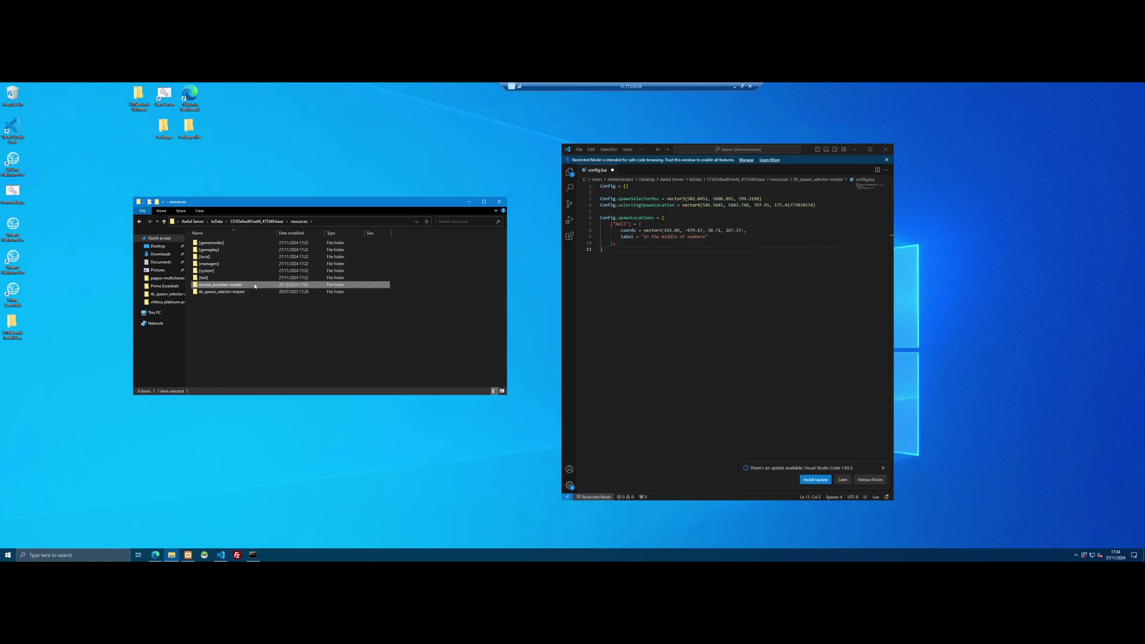
double_click(254, 286)
double_click(215, 258)
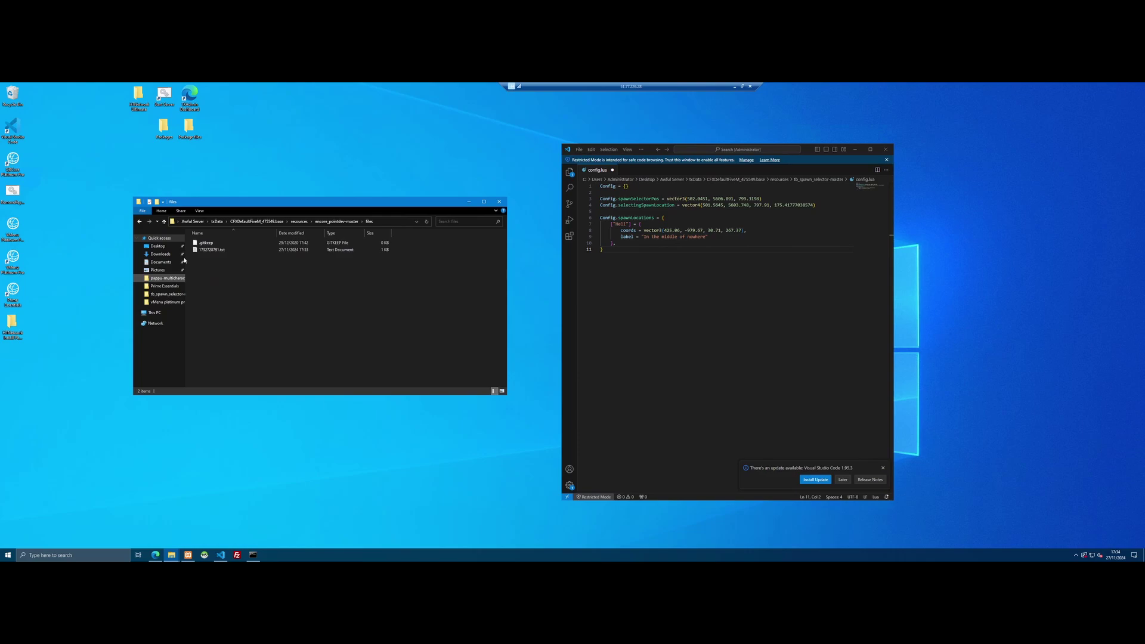
double_click(212, 250)
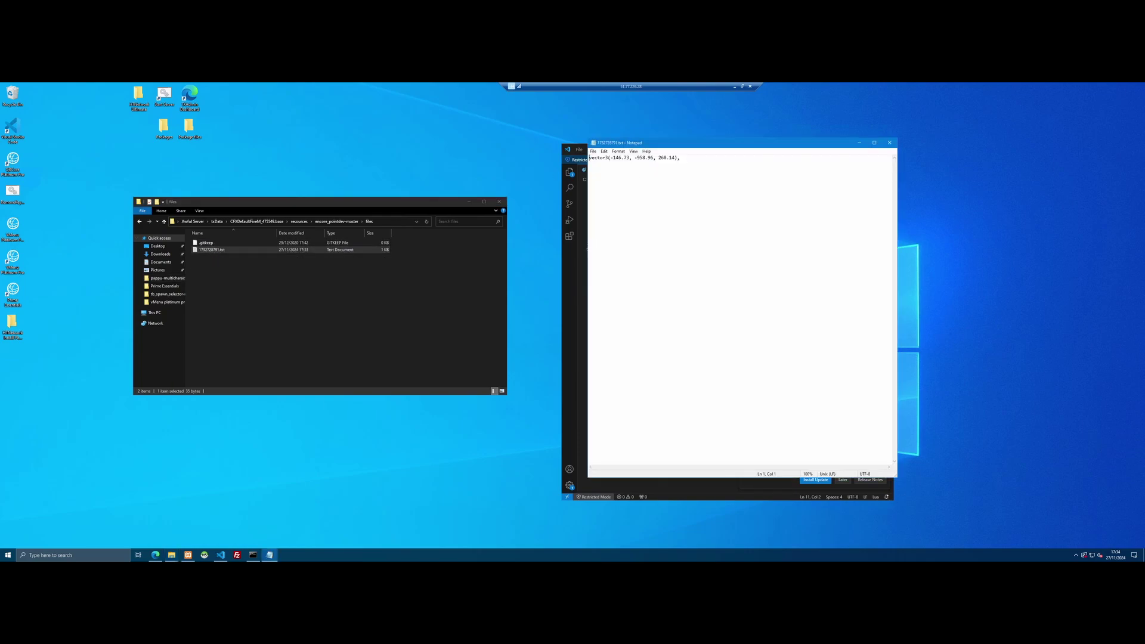
Paste vector3(-146.73, -958.96, 268.14) over line 8's Hell coords, removing the duplicate 'vector3'.
drag(589, 158, 681, 158)
key(ctrl+c)
click(860, 143)
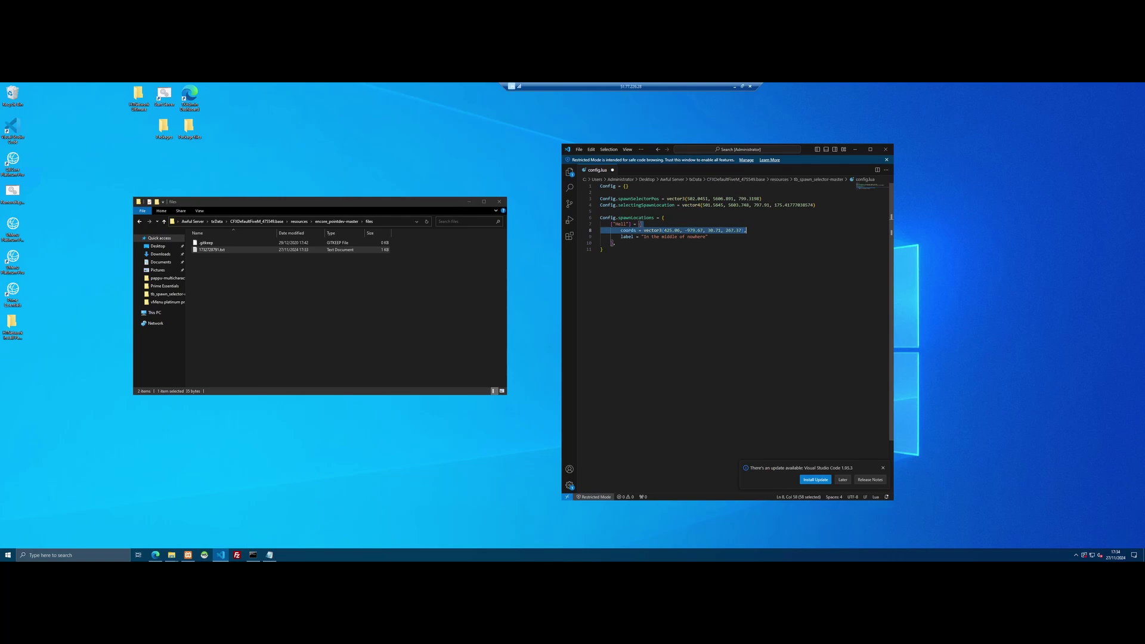
click(640, 223)
drag(746, 230, 662, 230)
key(ctrl+v)
click(604, 249)
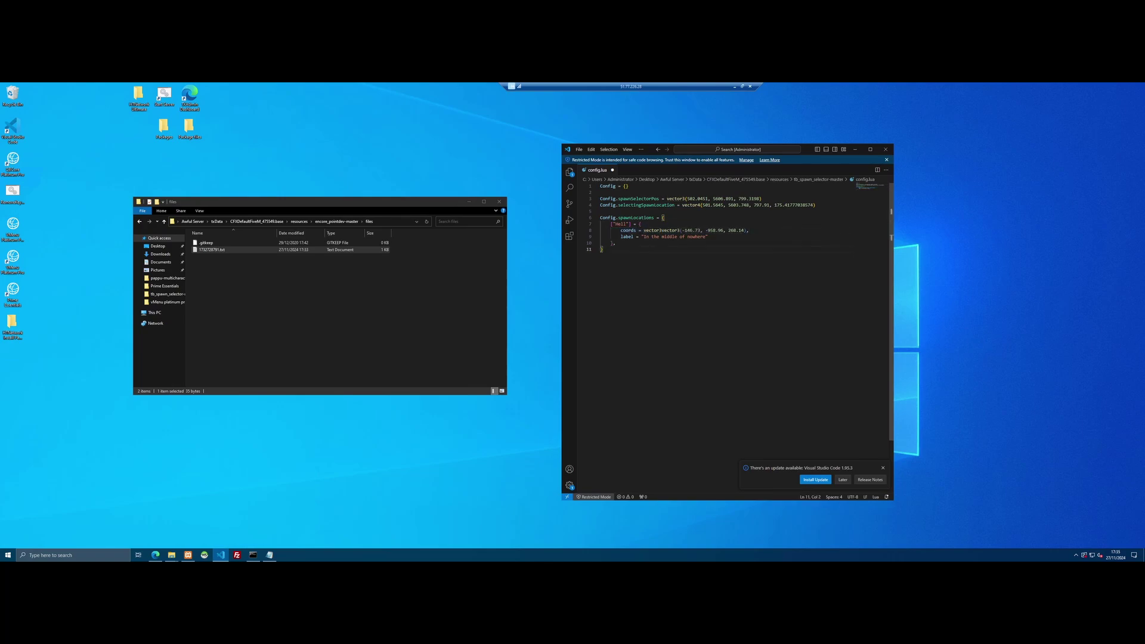
drag(646, 230, 662, 230)
key(BackSpace)
click(602, 249)
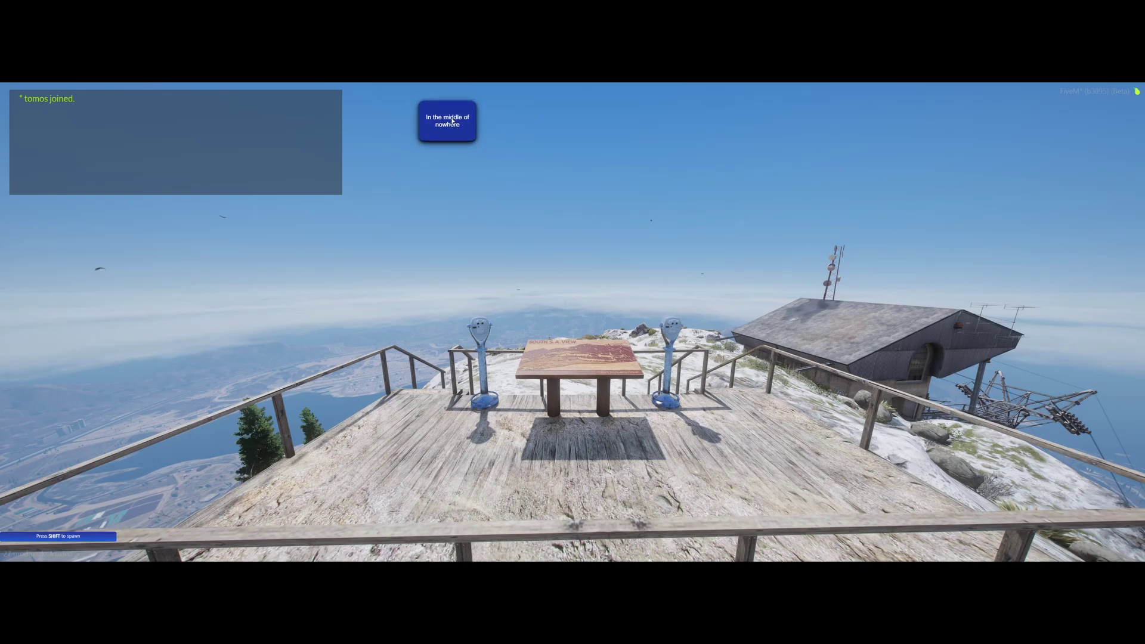
click(451, 122)
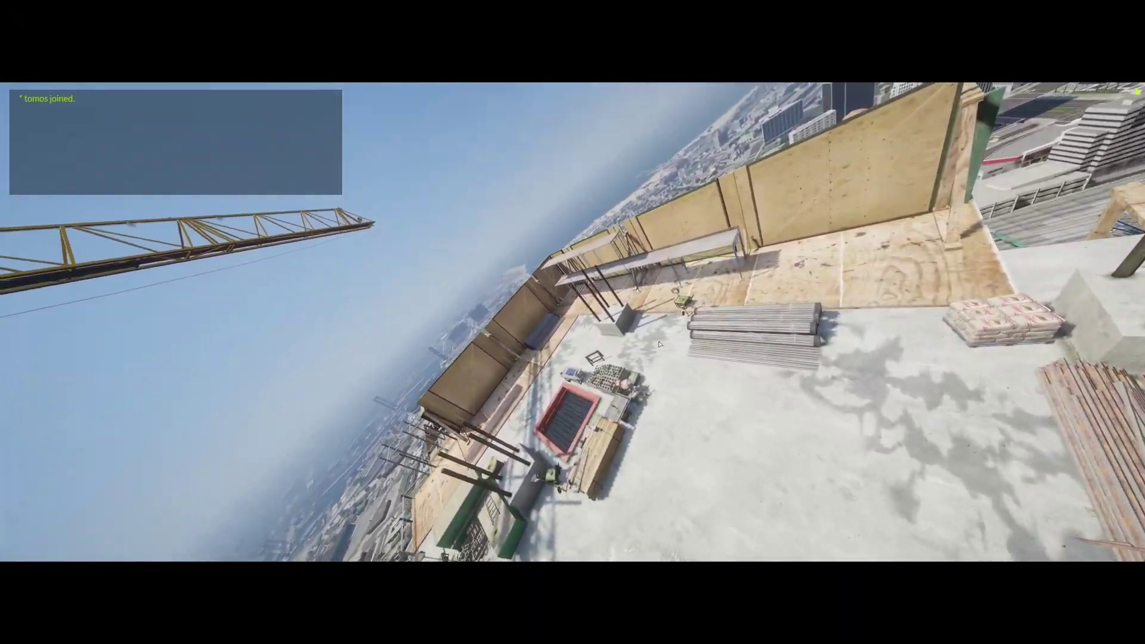
key(w)
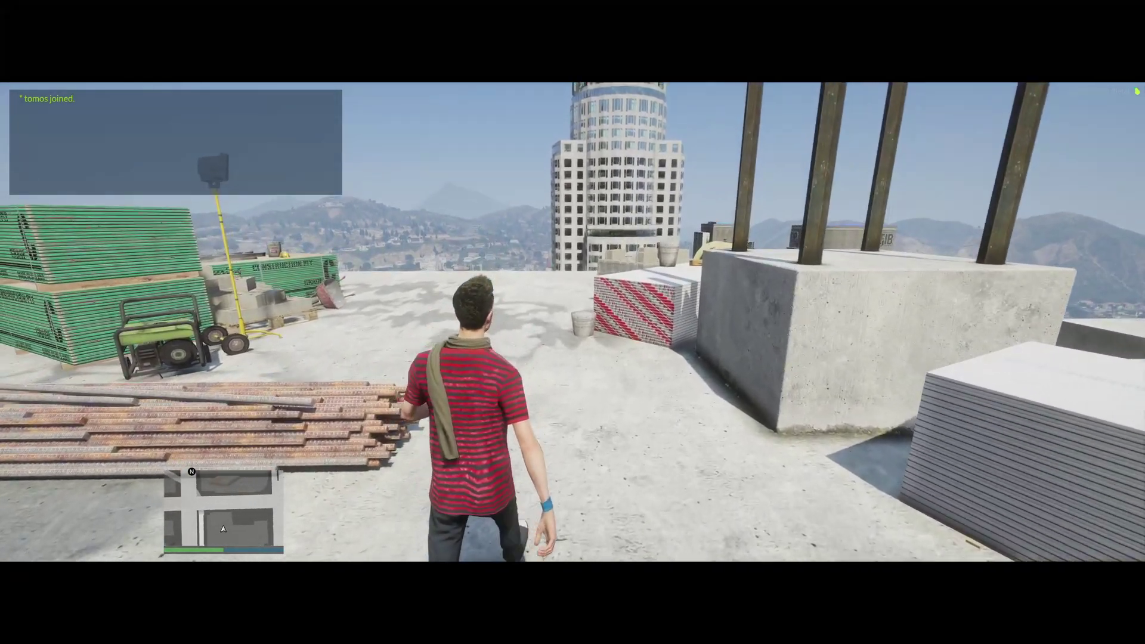
key(w)
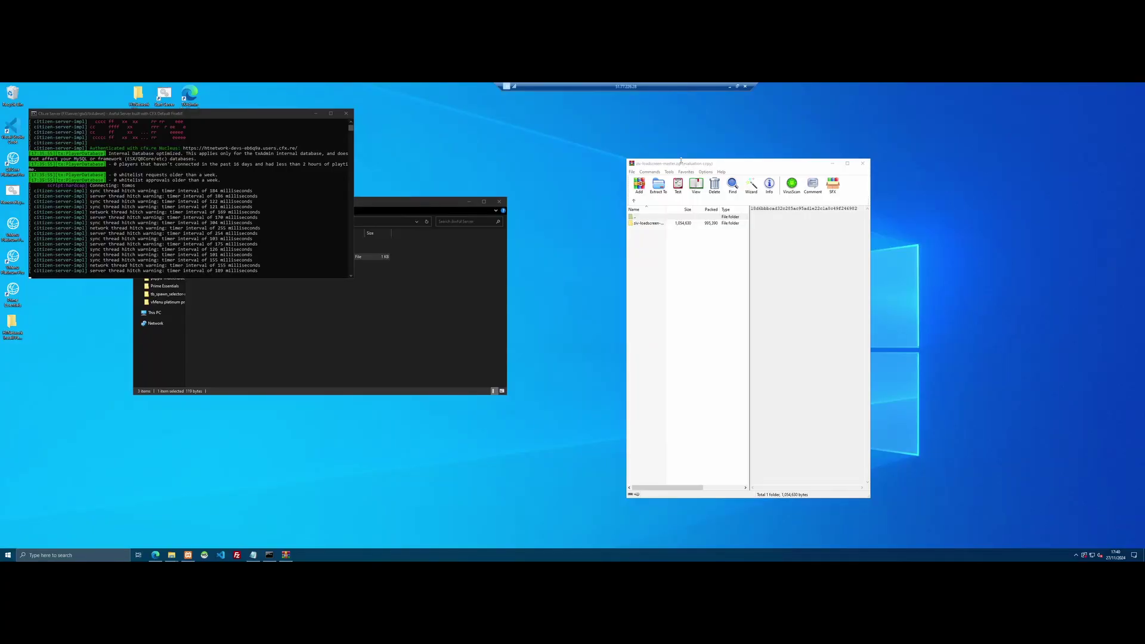
Open txData > CFXDefaultFiveM_475549.base > resources in File Explorer.
click(409, 348)
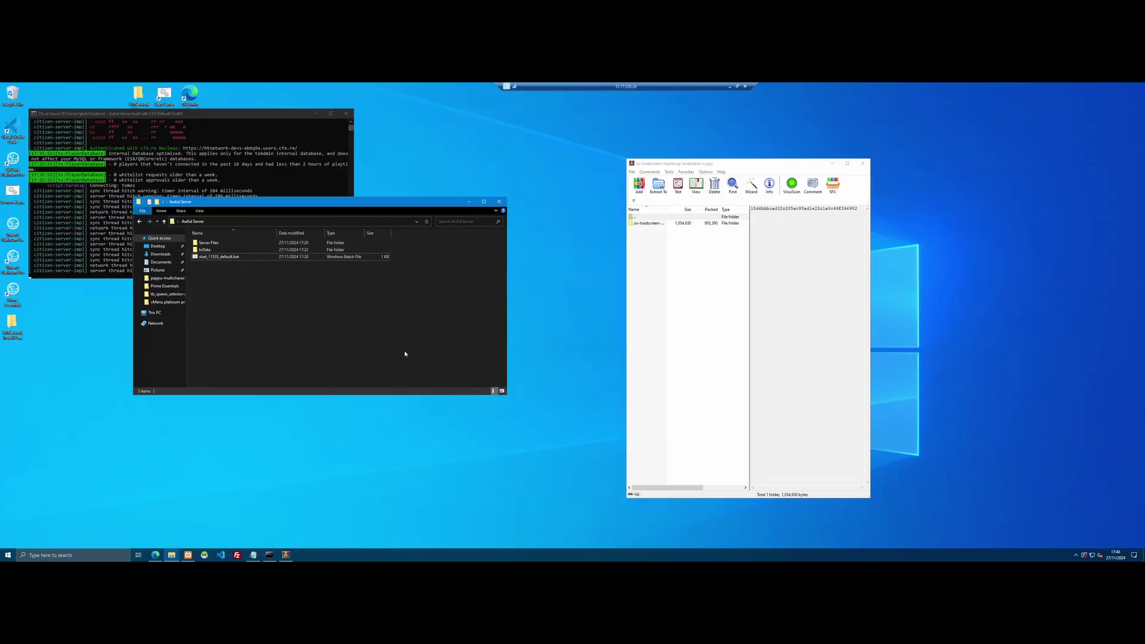
double_click(215, 249)
click(217, 244)
double_click(217, 245)
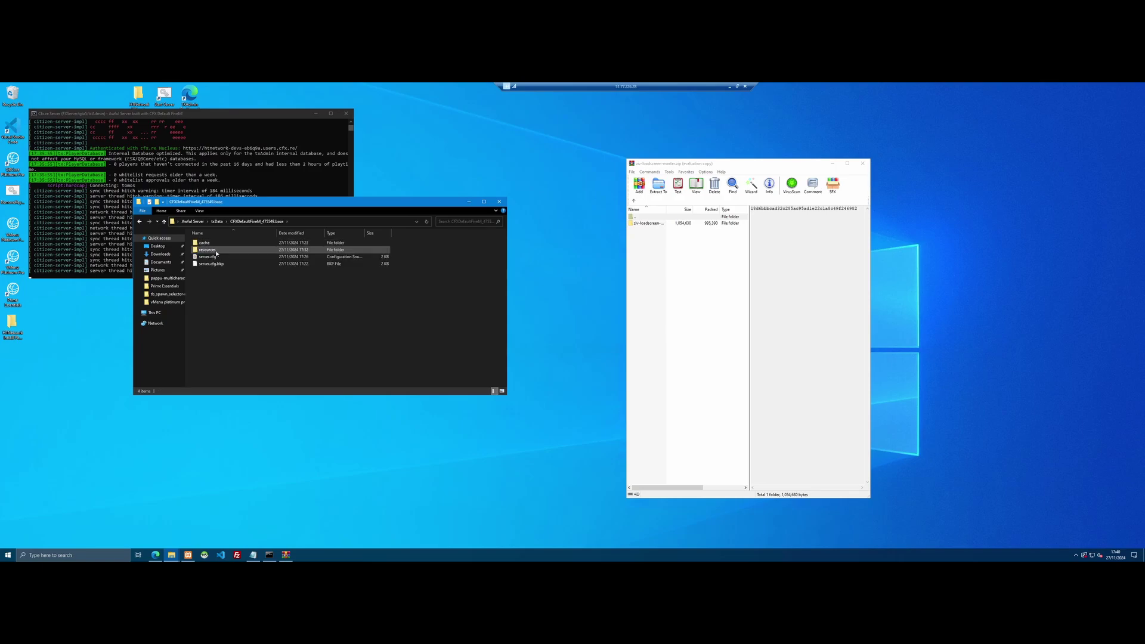
double_click(216, 249)
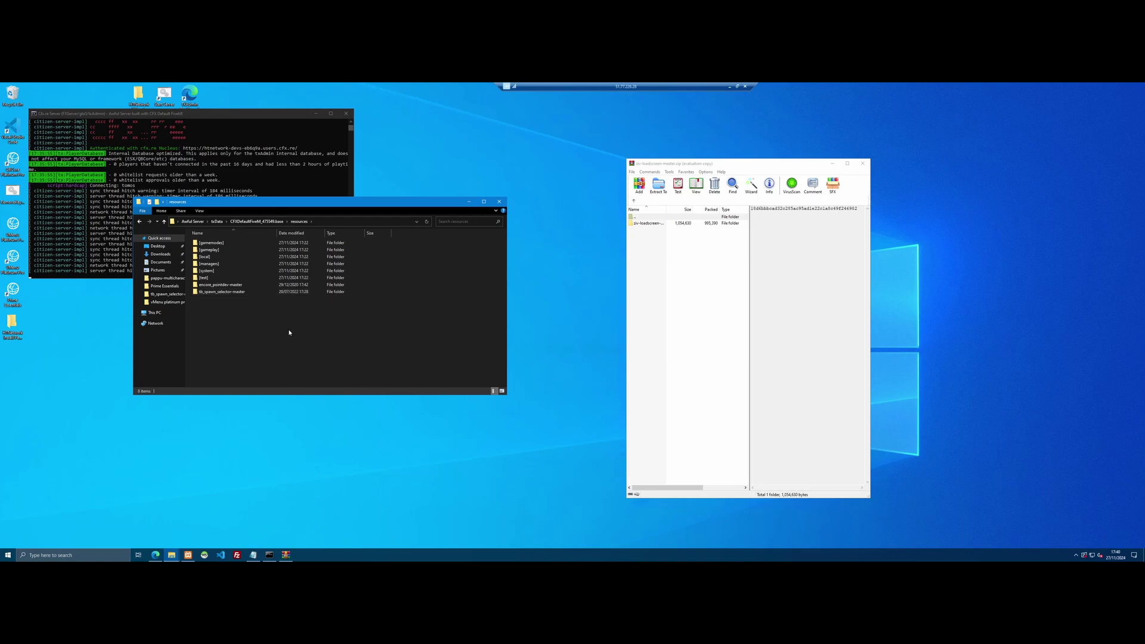
Drag the ziv-loadscreen-master folder from WinRAR into the resources folder.
click(651, 260)
click(644, 223)
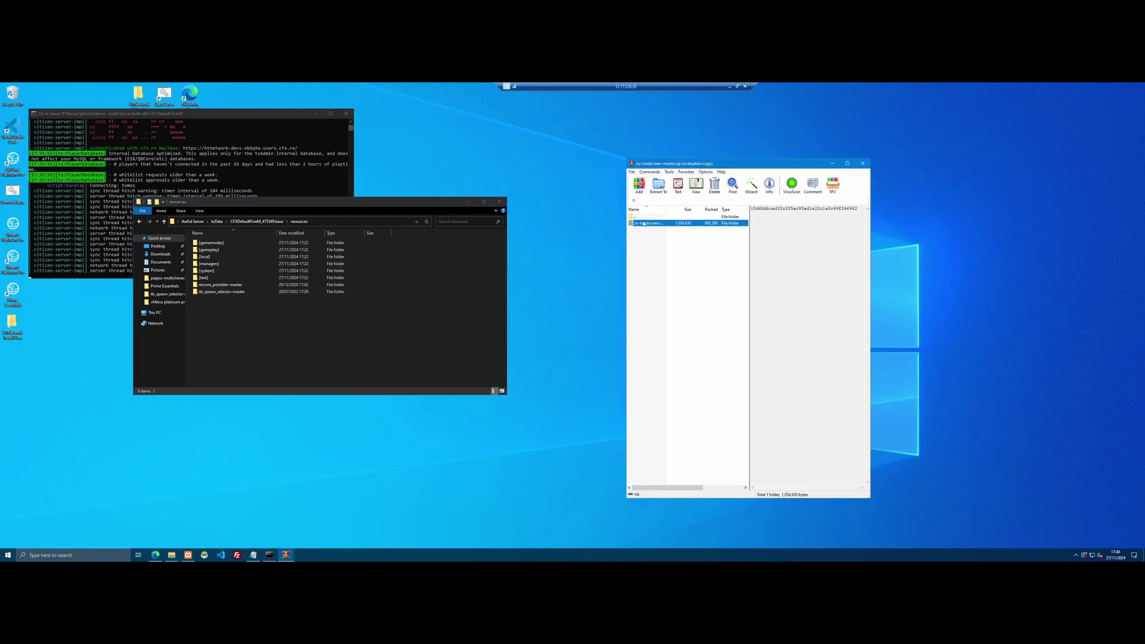
drag(644, 225, 298, 345)
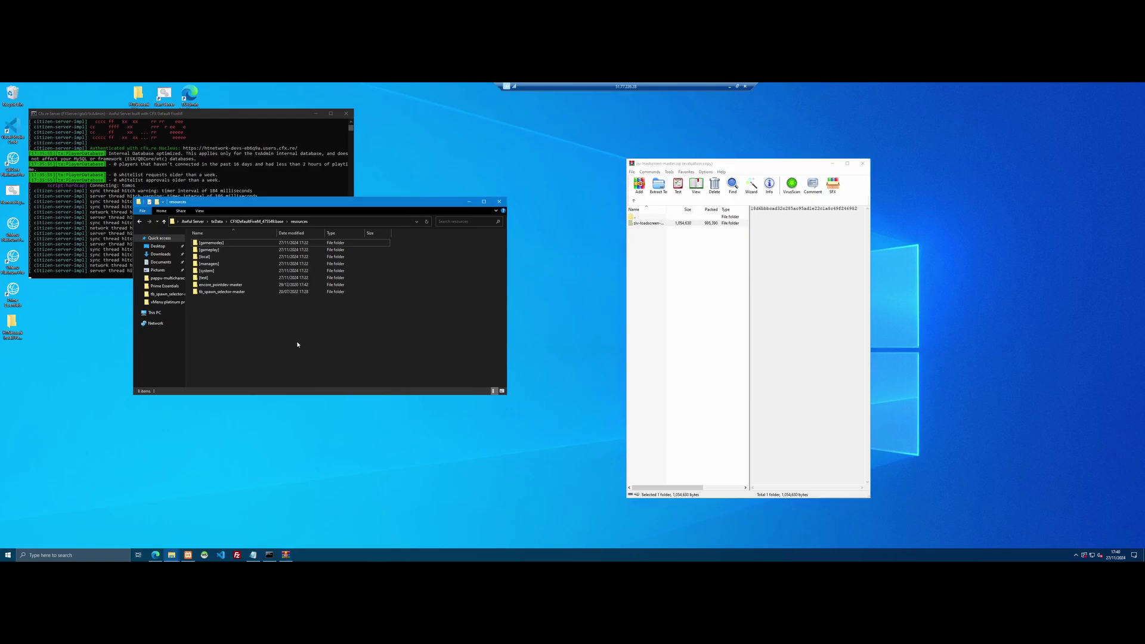
click(271, 320)
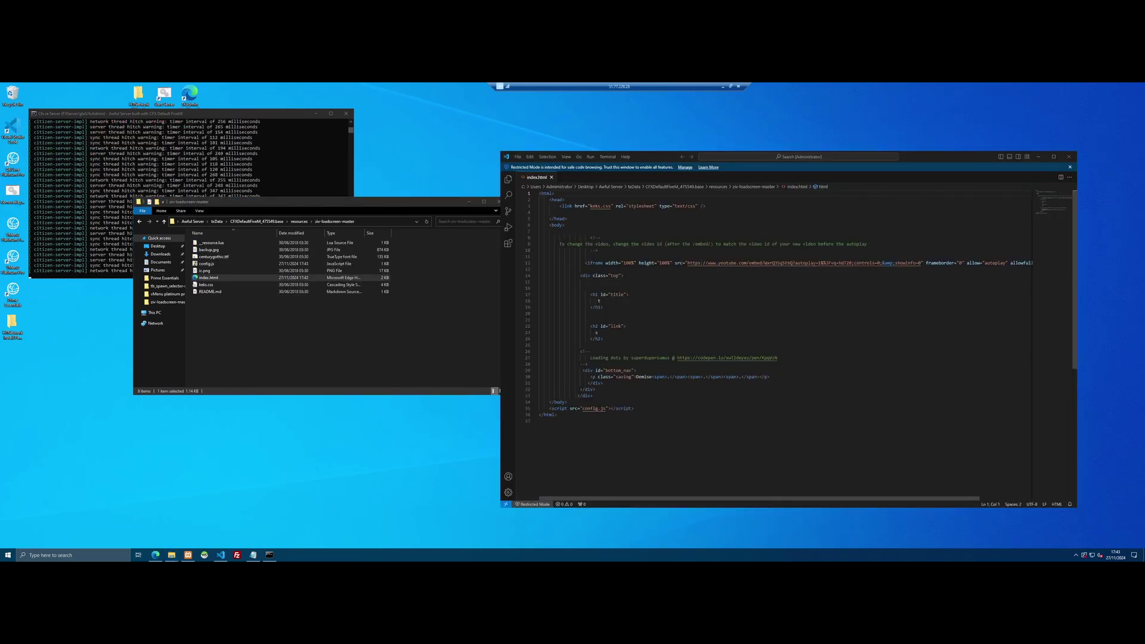
Focus the ziv-loadscreen-master index.html editor showing the YouTube iframe.
click(540, 345)
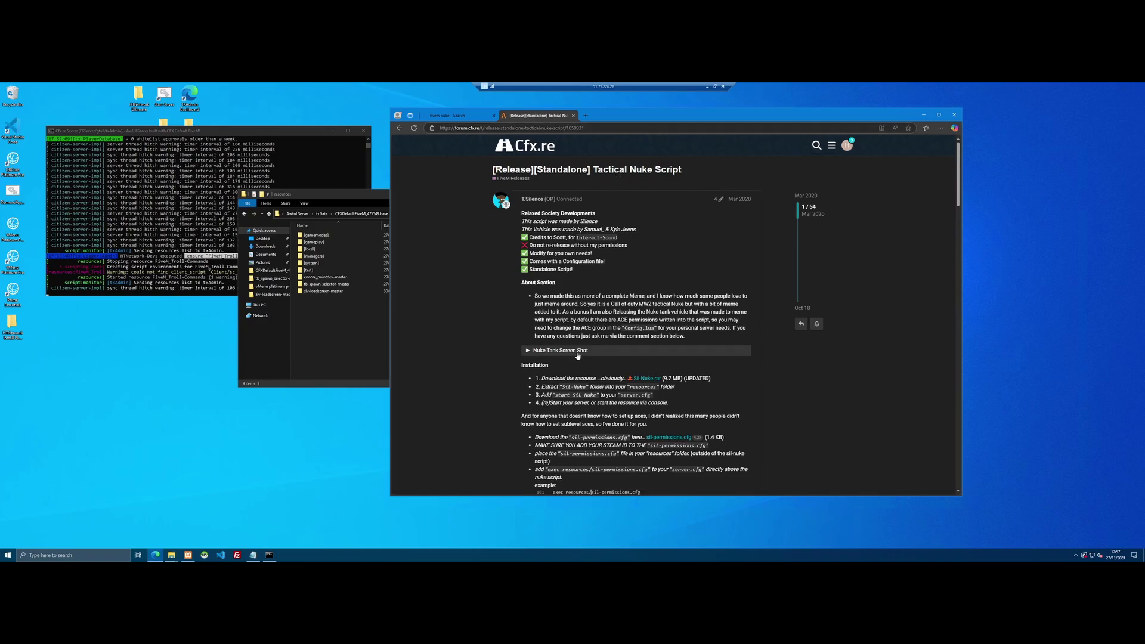
Scroll through the nuke script thread's Installation and Controls sections to review setup and commands.
scroll(577, 355, down, 3)
scroll(577, 353, down, 1)
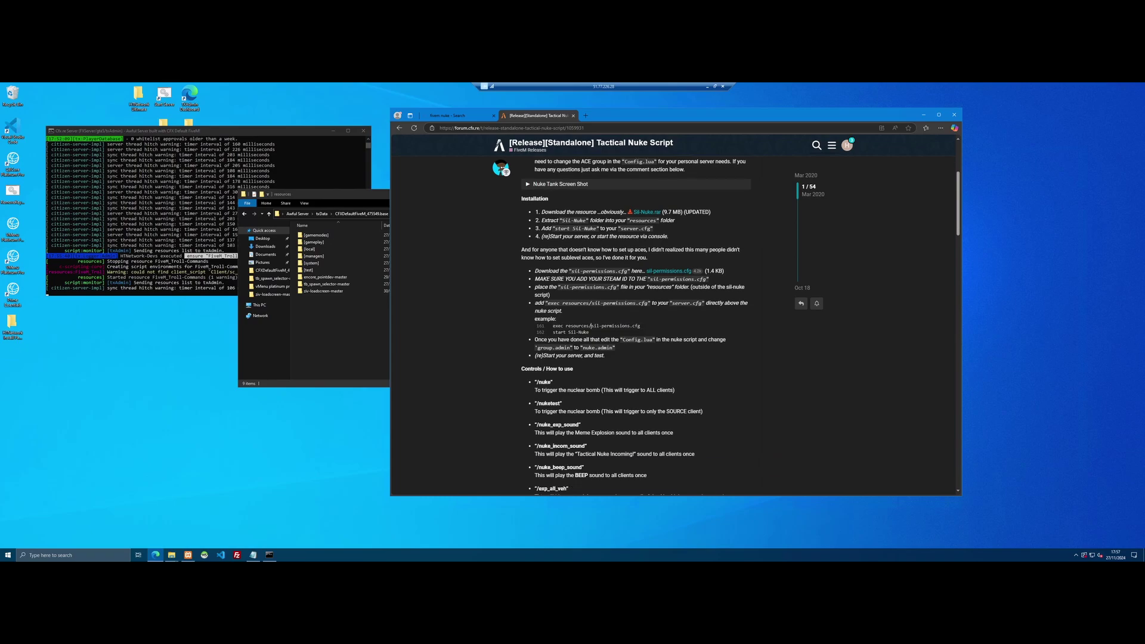
scroll(578, 352, down, 3)
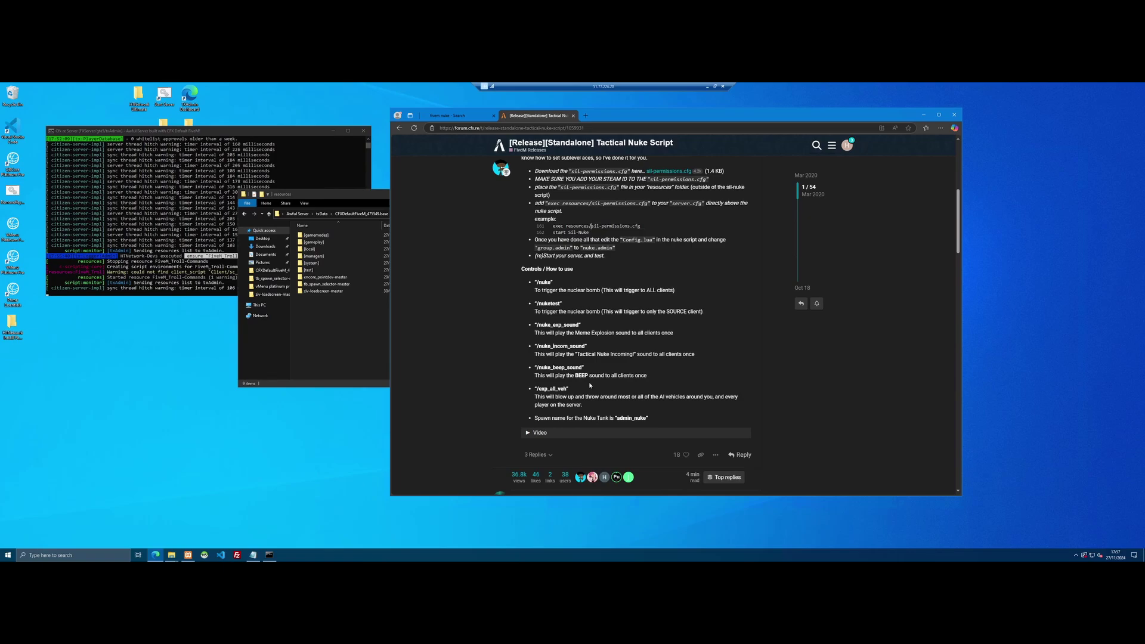
scroll(599, 411, up, 6)
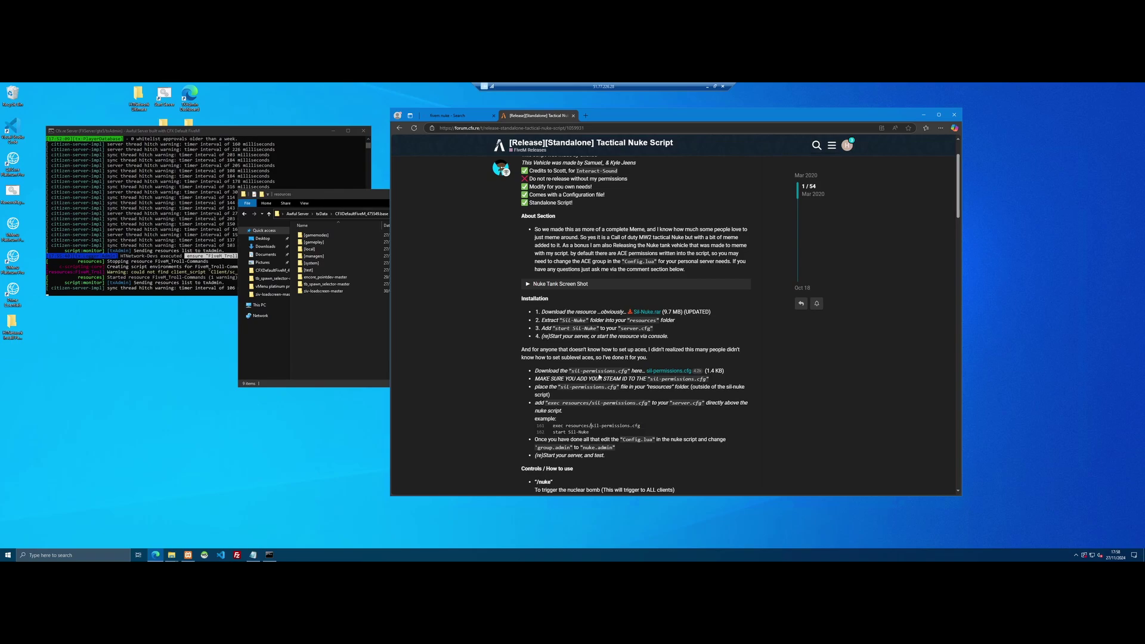
scroll(600, 377, up, 2)
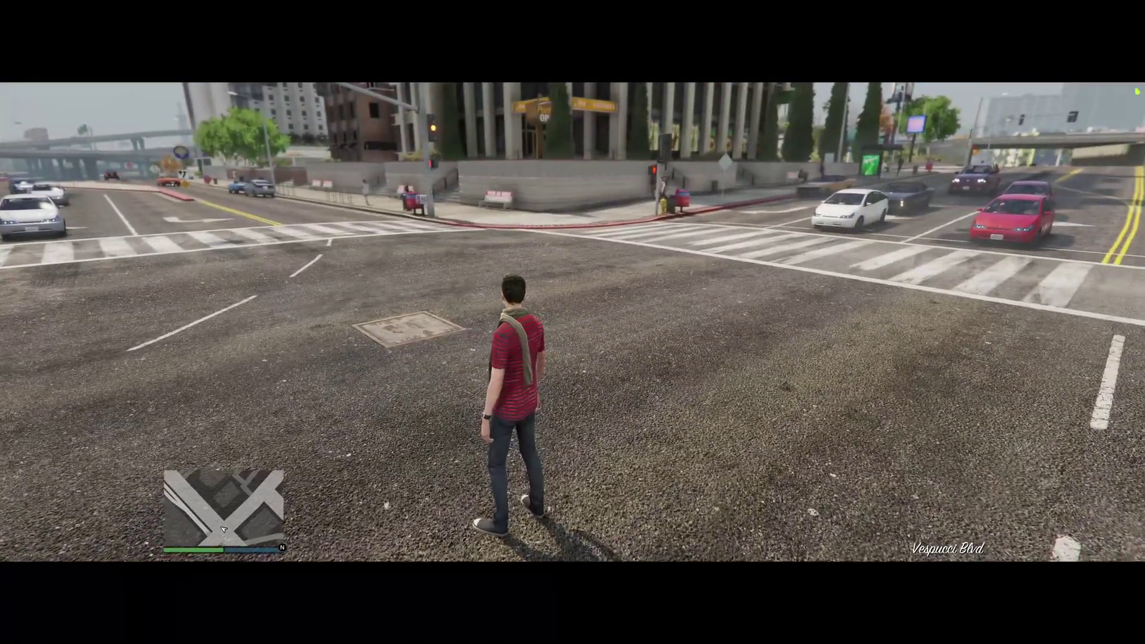
Run /exp_all_veh in chat to blow up nearby vehicles, then walk across the intersection.
key(t)
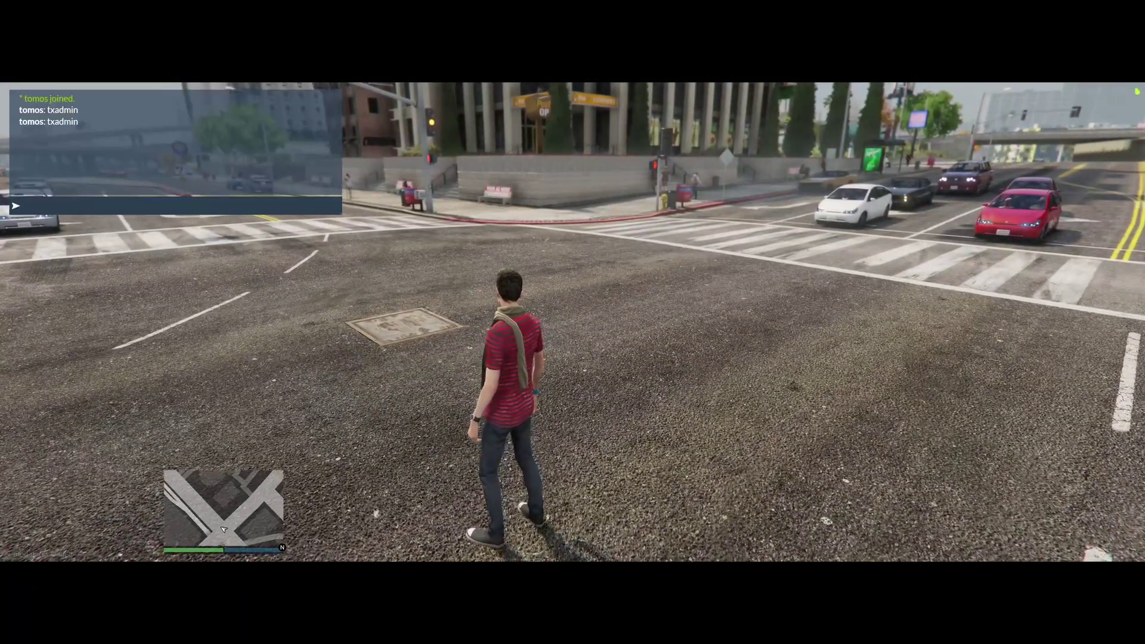
text(/exp_all_veh)
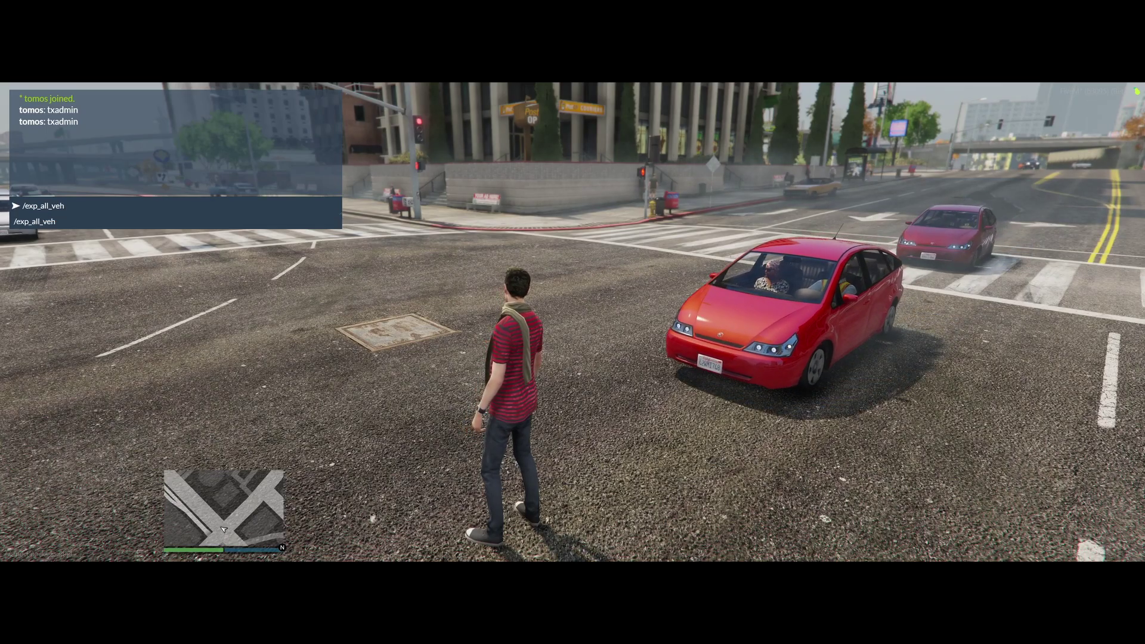
key(Return)
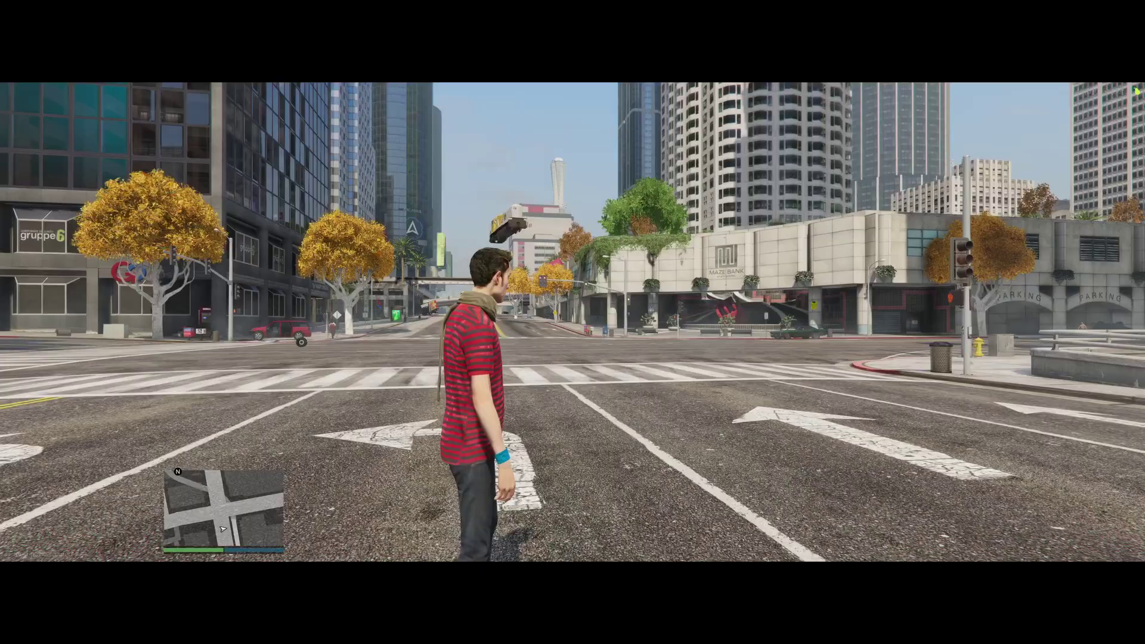
key(w)
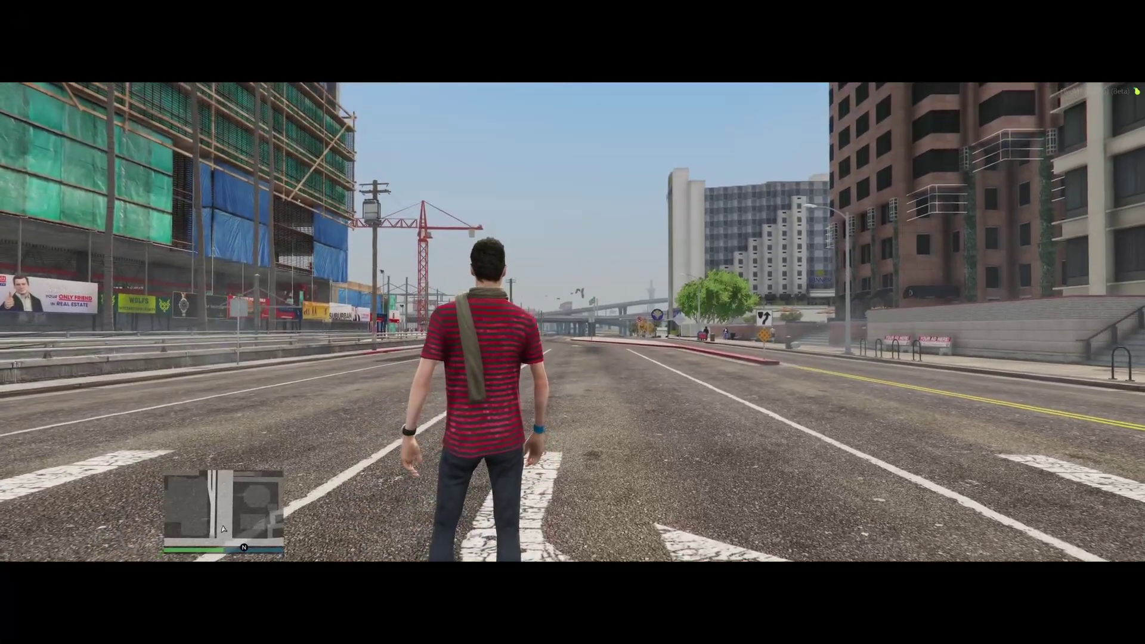
key(v)
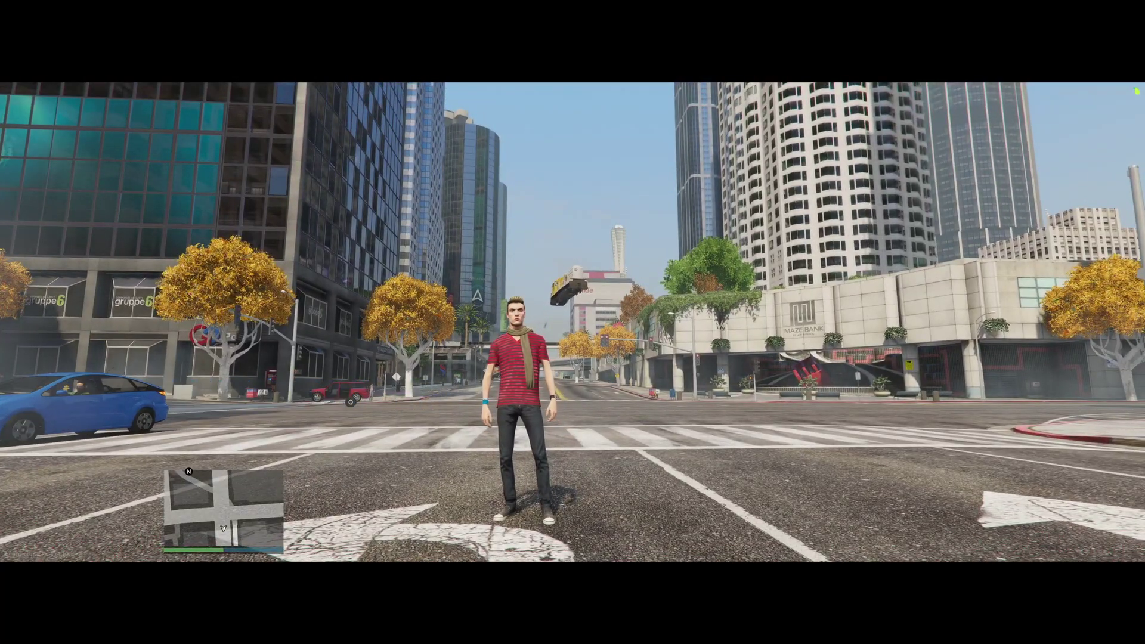
Enter /nuke in chat to activate the Nuclear Warhead for everyone.
text(t/nuke)
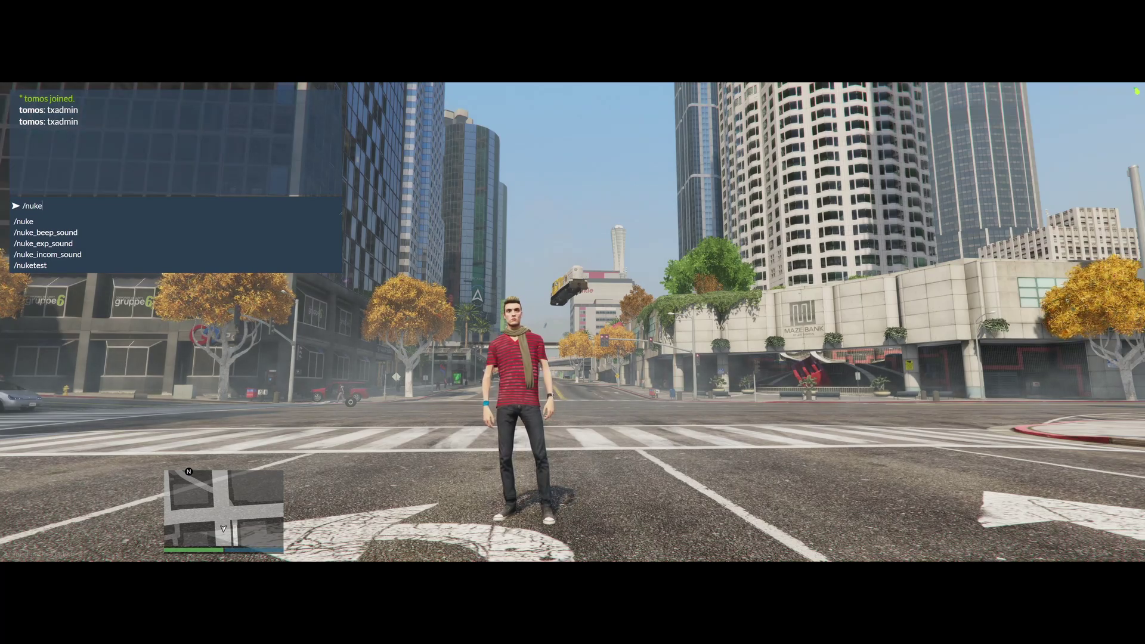
key(Return)
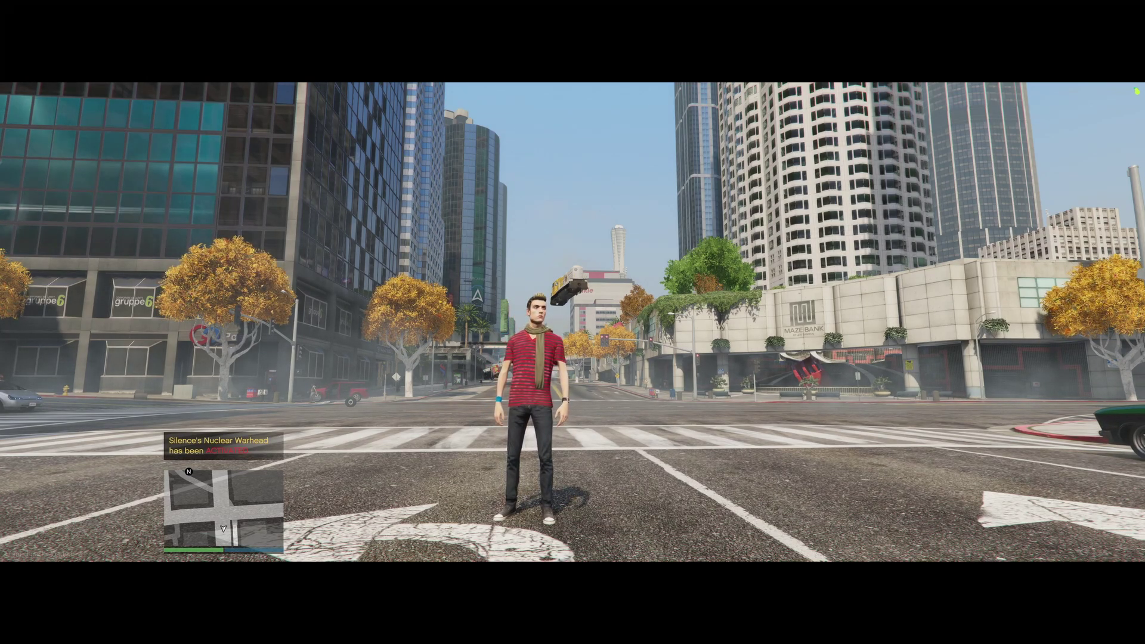